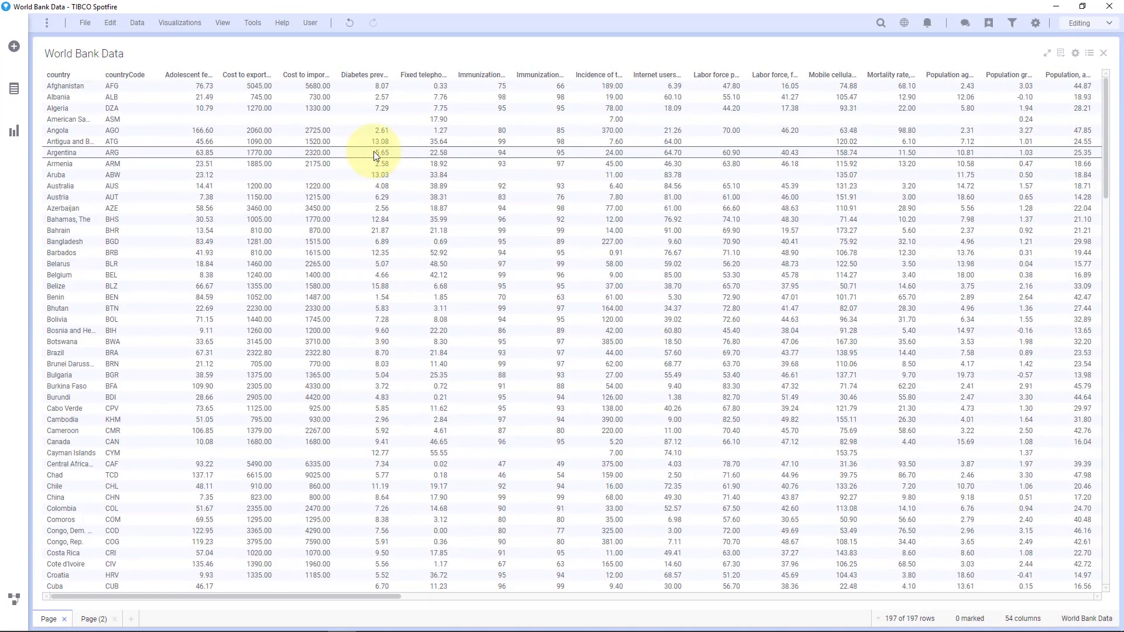
# - Add Page (3) after Page (2) and start it with a map chart of the World Bank countries
pyautogui.moveTo(371, 594); pyautogui.dragTo(307, 595)
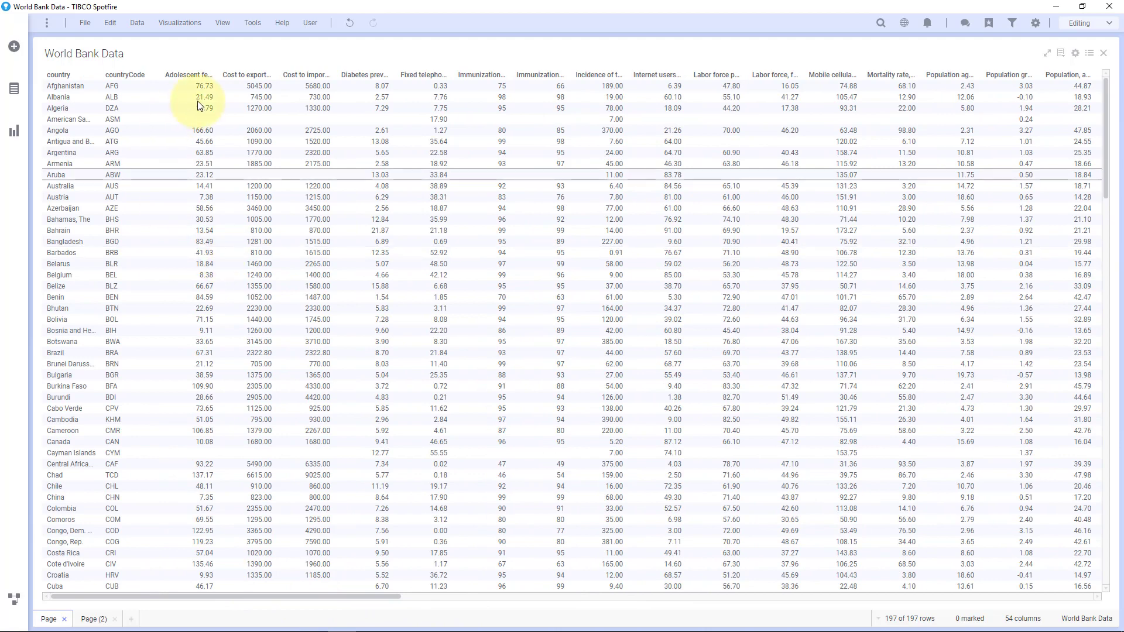
pyautogui.click(93, 619)
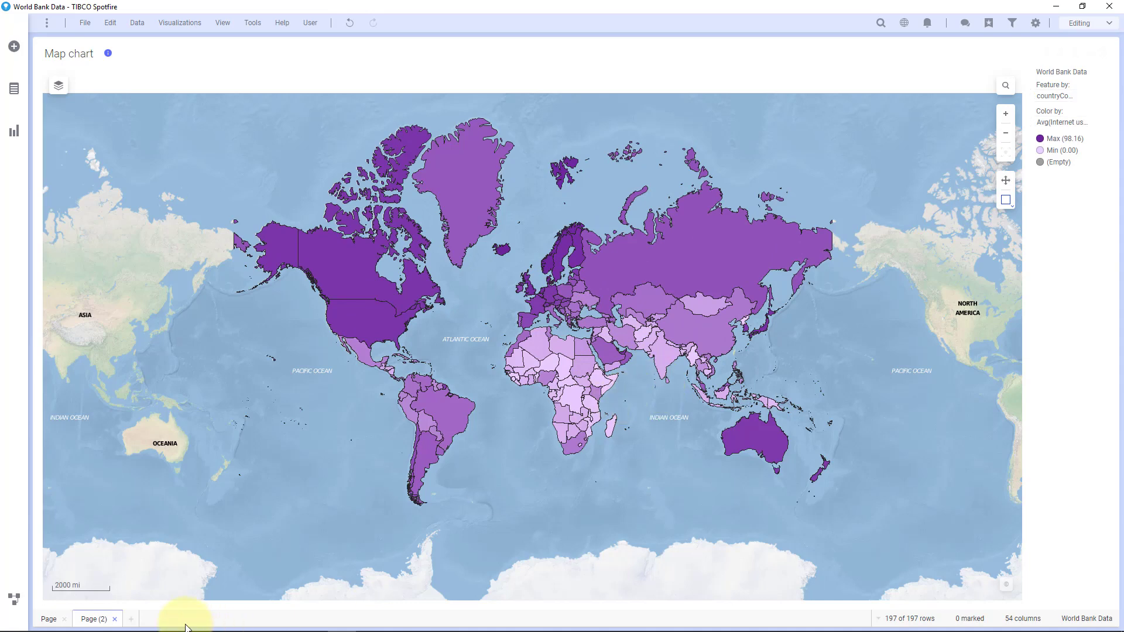
pyautogui.click(140, 619)
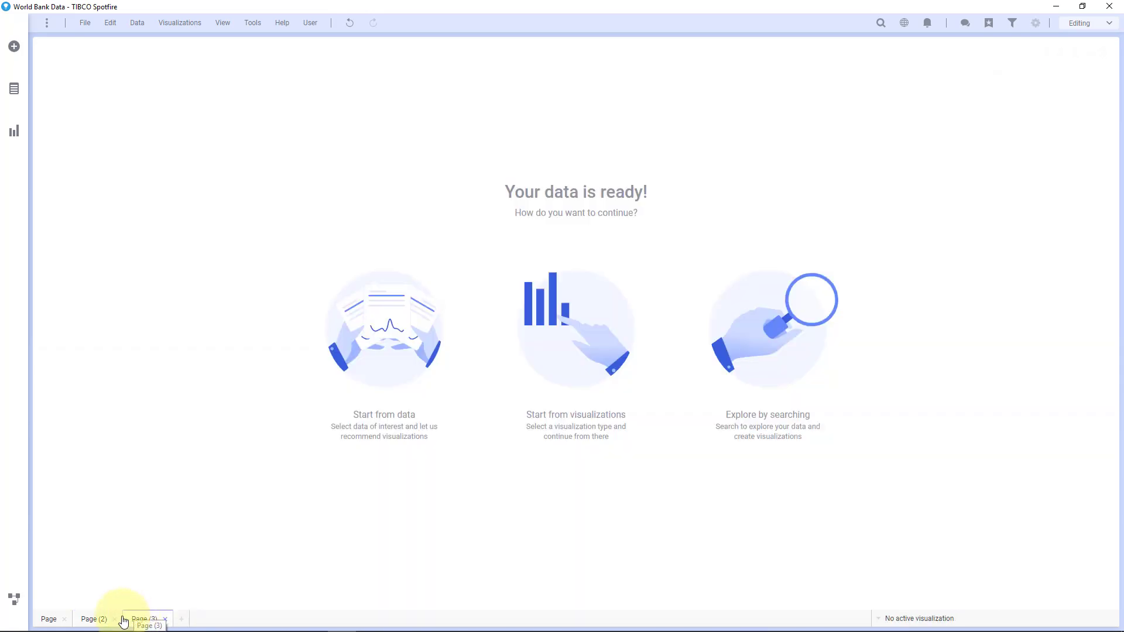
pyautogui.click(530, 297)
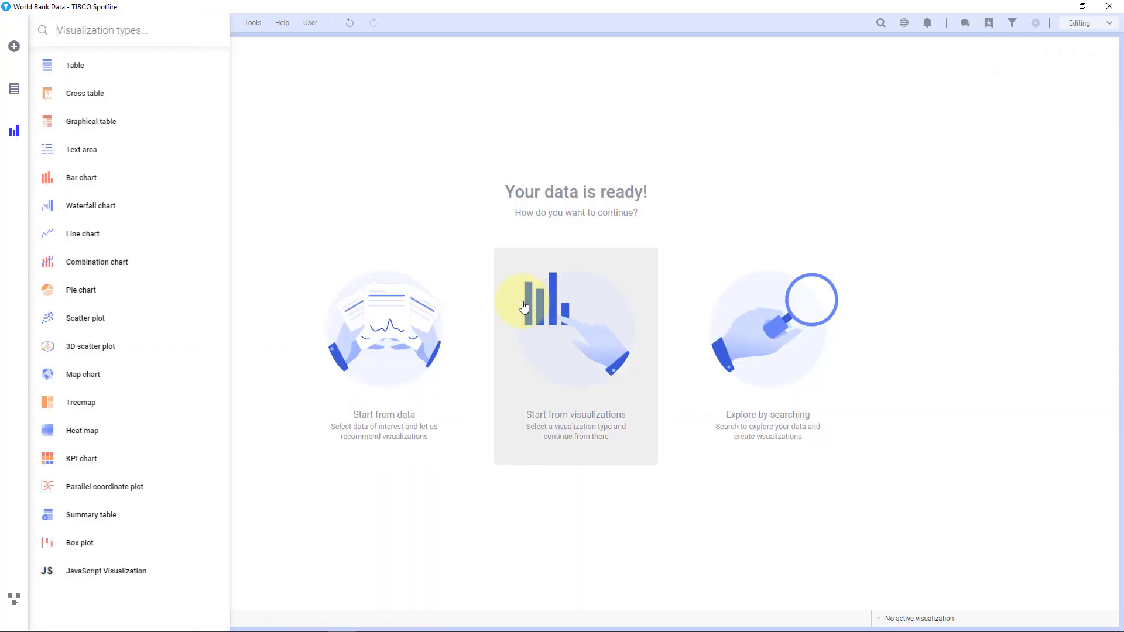
pyautogui.click(98, 377)
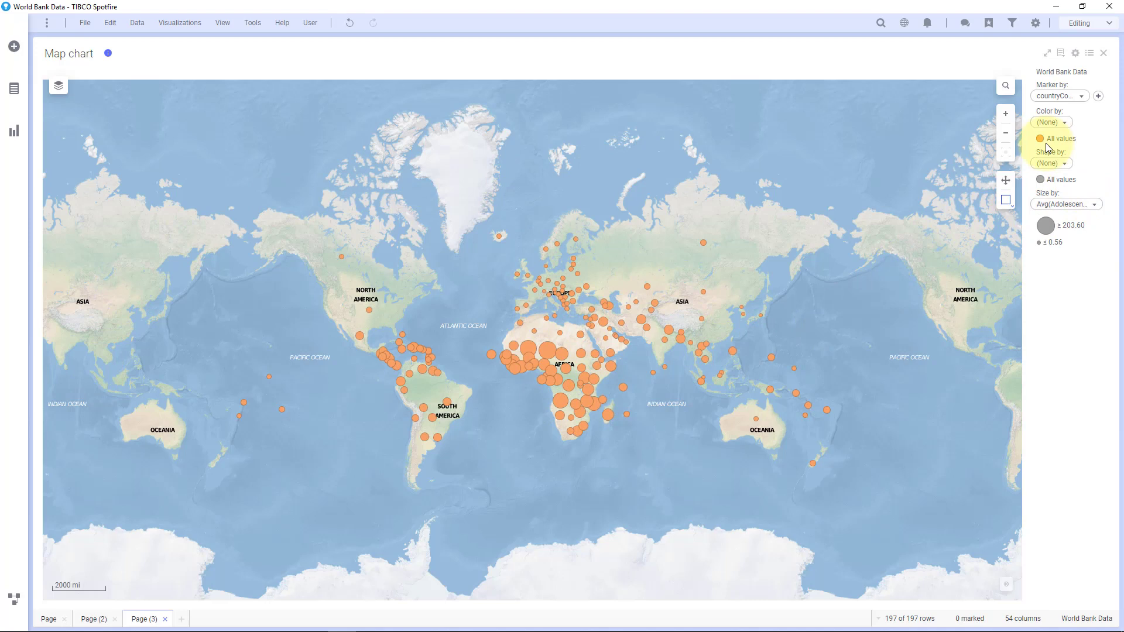
# - Set marker Size by to Mortality rate, infant (per 1,000 live births) instead of adolescent fertility
pyautogui.click(1071, 206)
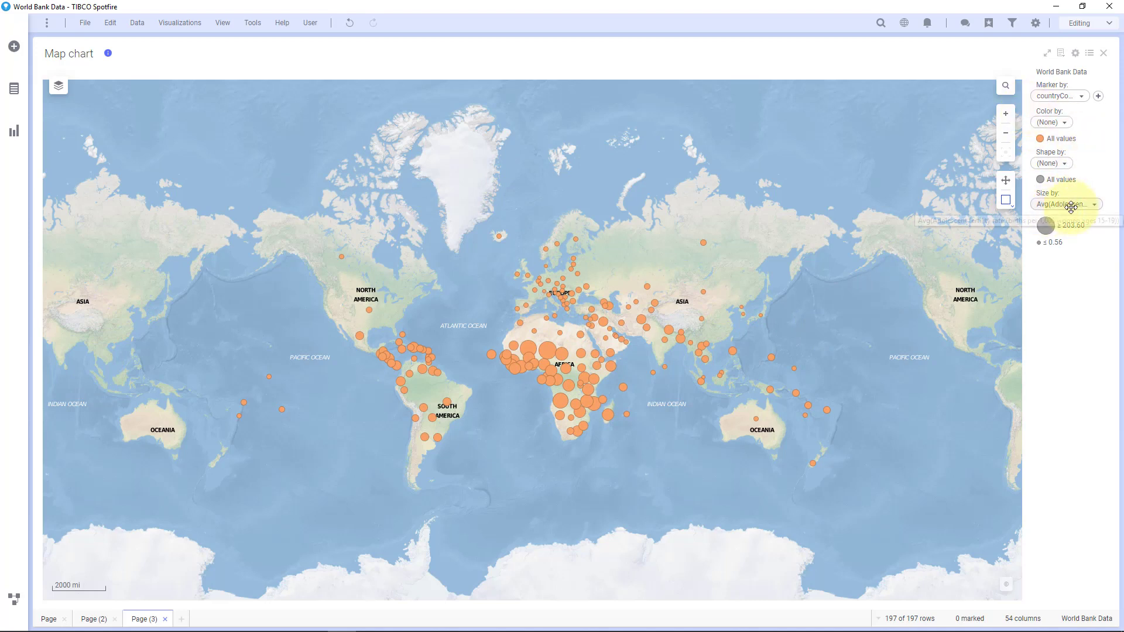
pyautogui.click(913, 318)
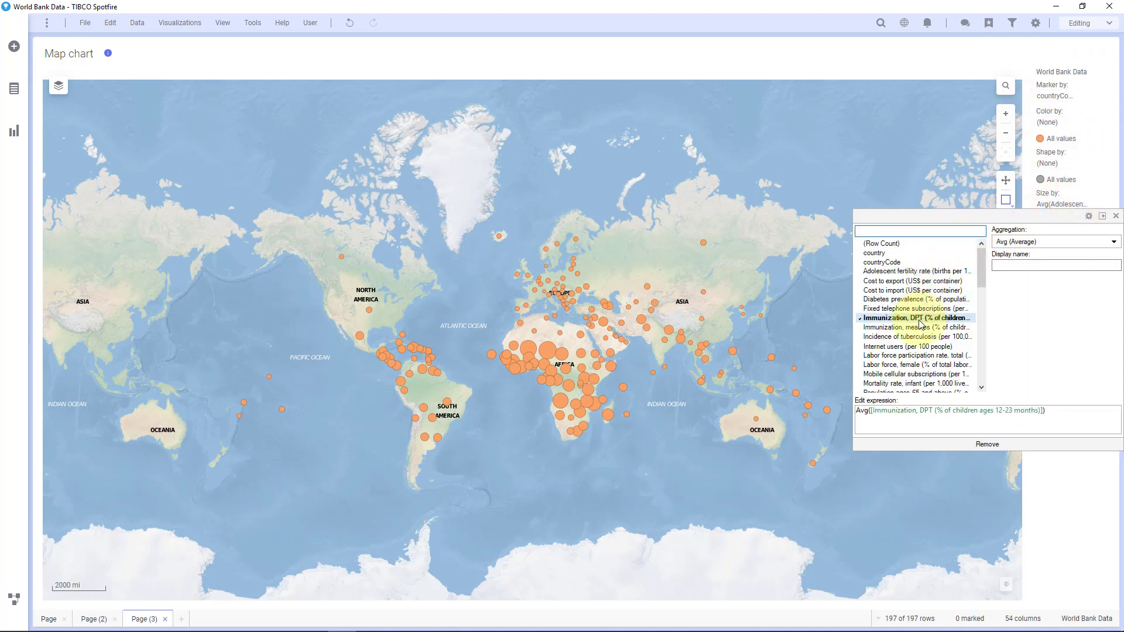
pyautogui.click(916, 355)
pyautogui.scroll(-1, 916, 358)
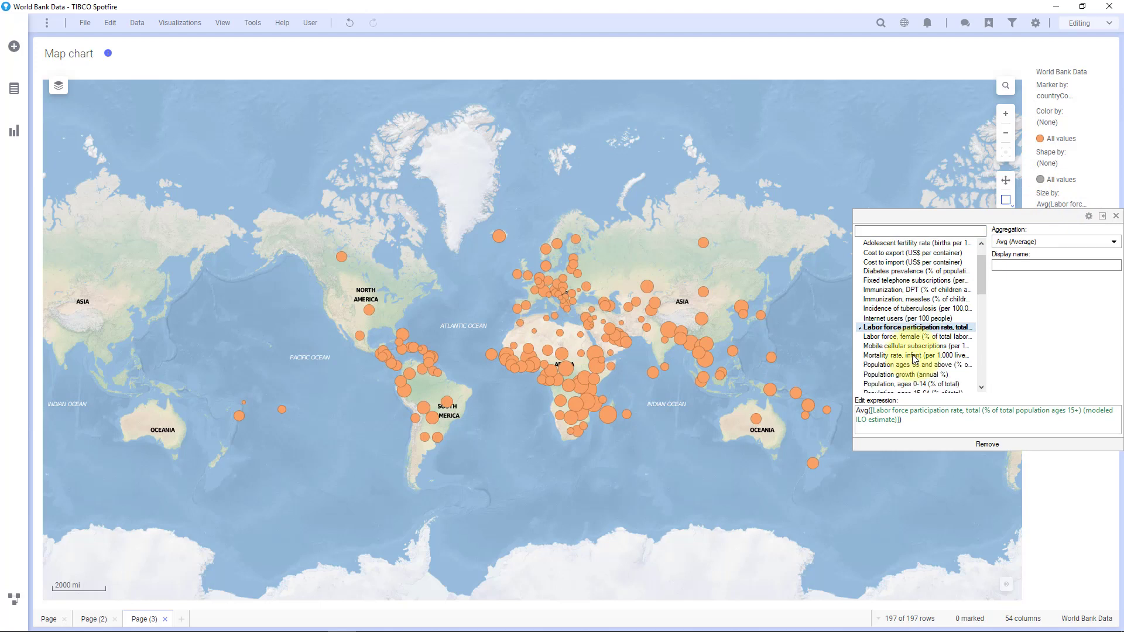
pyautogui.click(916, 355)
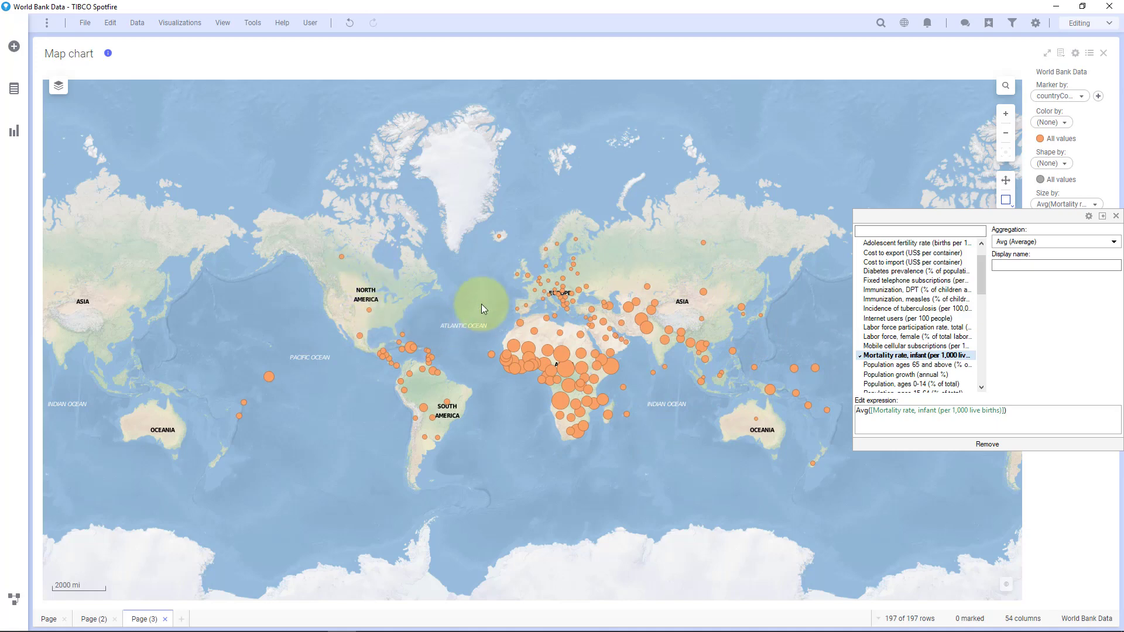
pyautogui.click(460, 300)
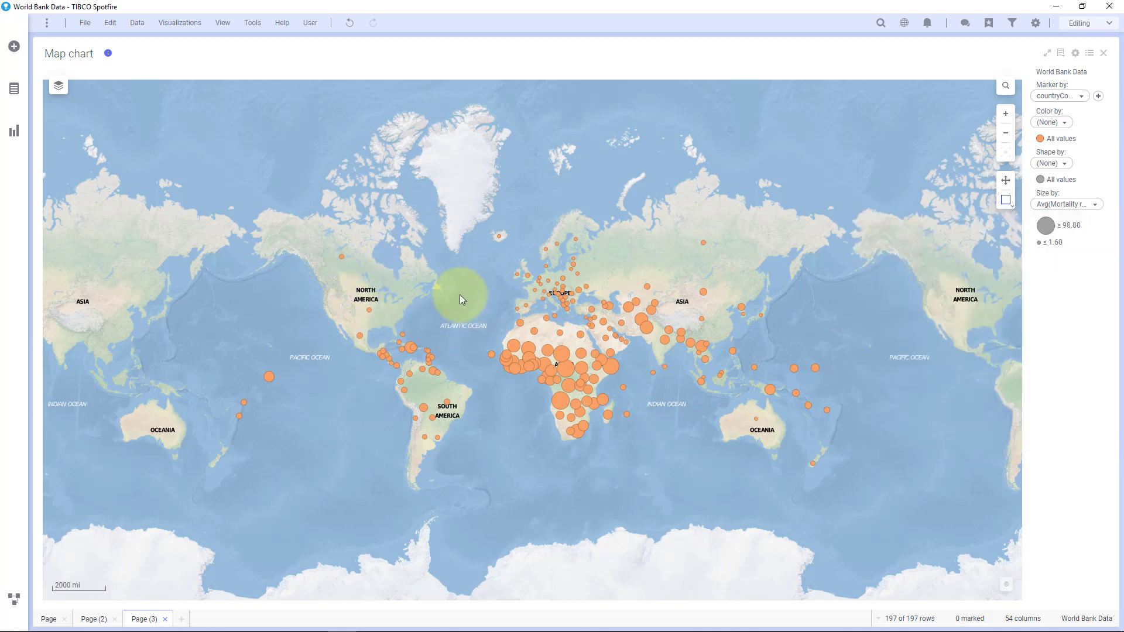
# - In map Properties > Layers, add a World Bank Data feature layer shading countries by Avg(Adolescent fertility)
pyautogui.rightClick(460, 298)
pyautogui.click(492, 619)
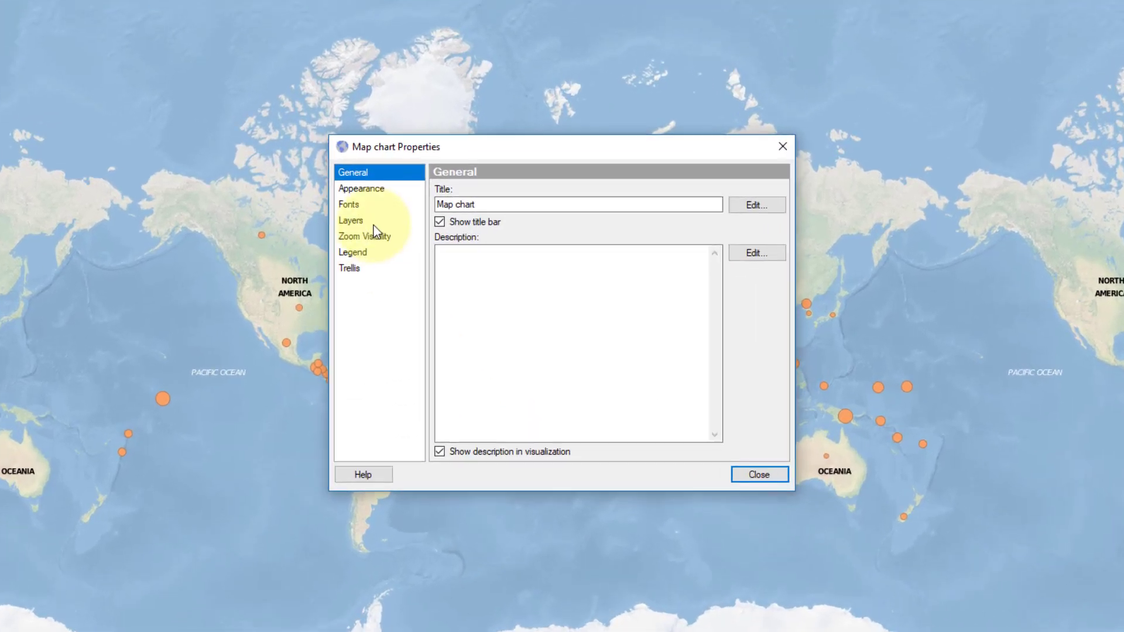
pyautogui.click(426, 247)
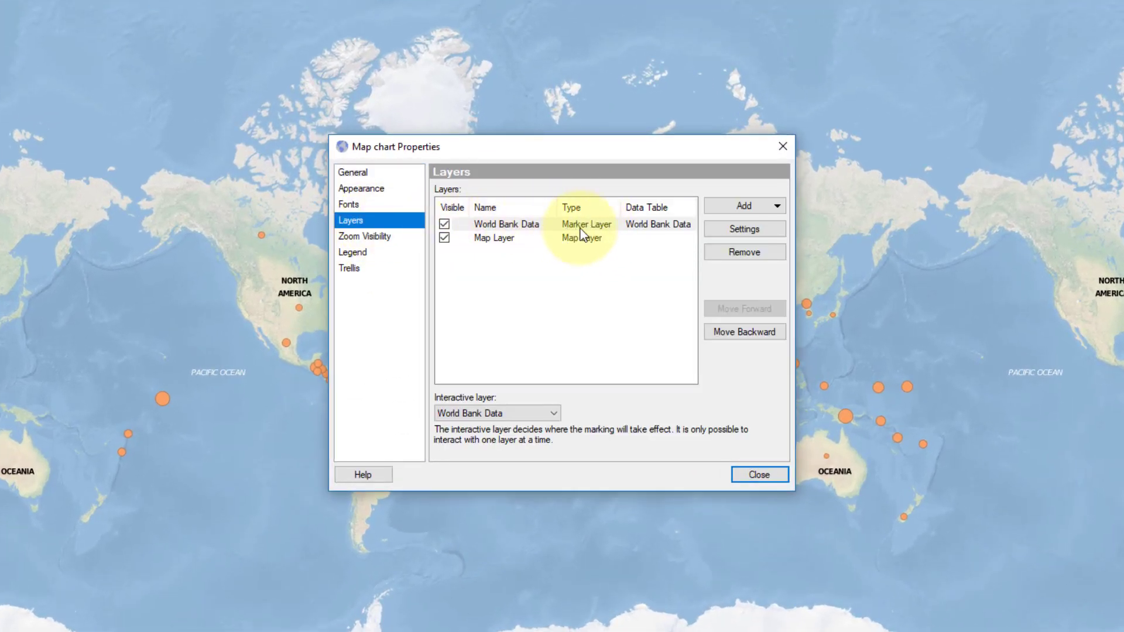
pyautogui.click(720, 205)
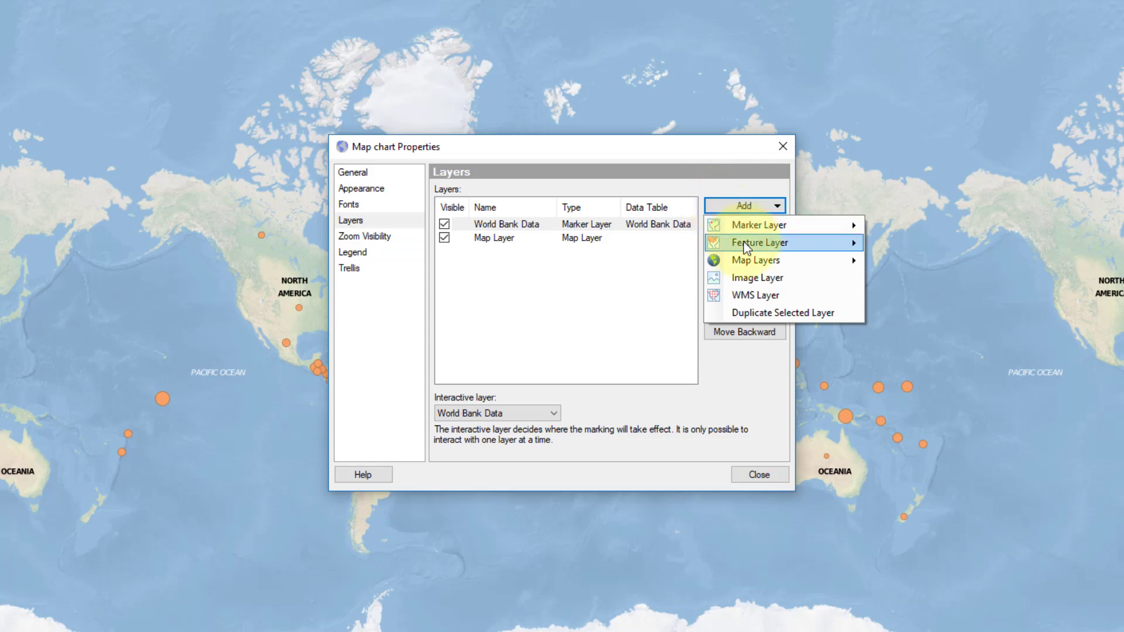
pyautogui.moveTo(745, 246)
pyautogui.click(927, 244)
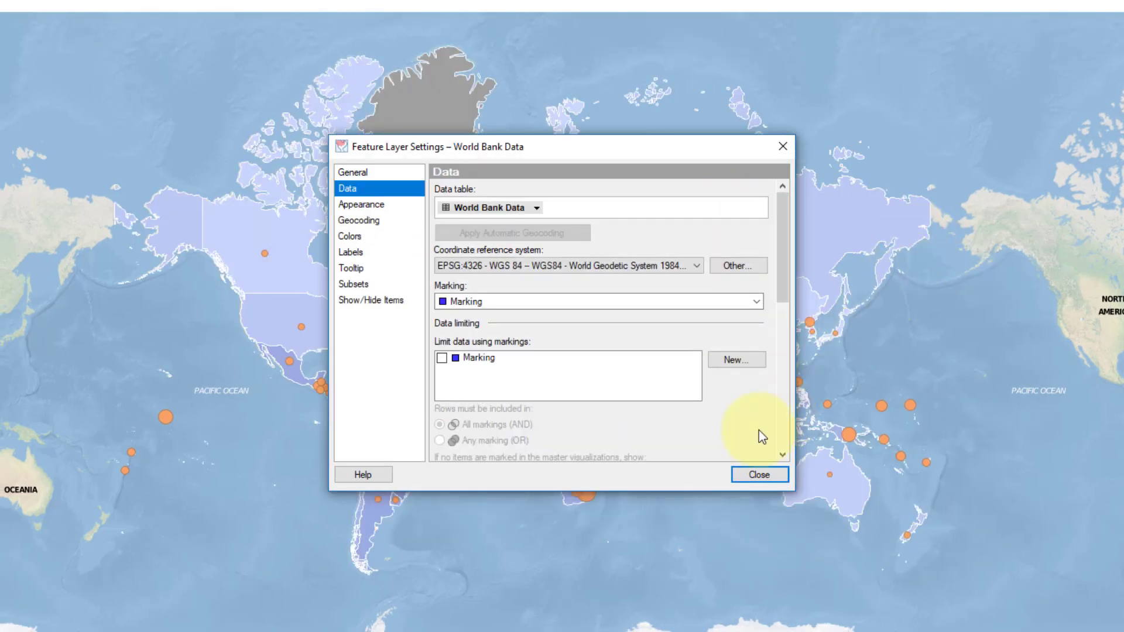
pyautogui.click(749, 475)
pyautogui.click(757, 473)
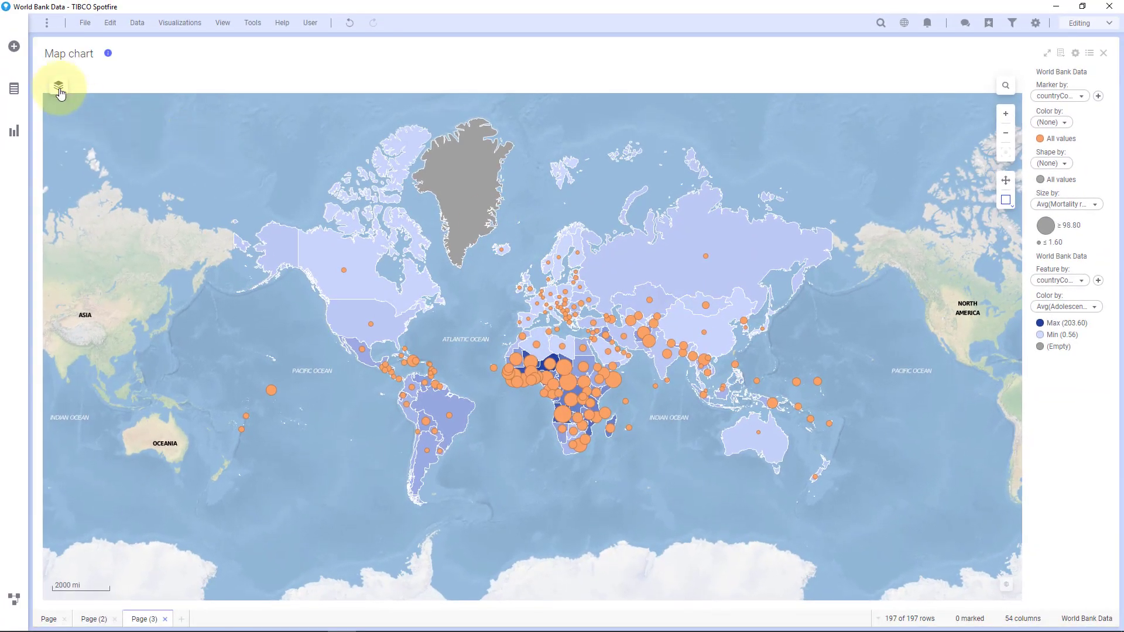
# - In the layer list, uncheck the marker layer and make the World Bank Data feature layer interactive
pyautogui.click(58, 85)
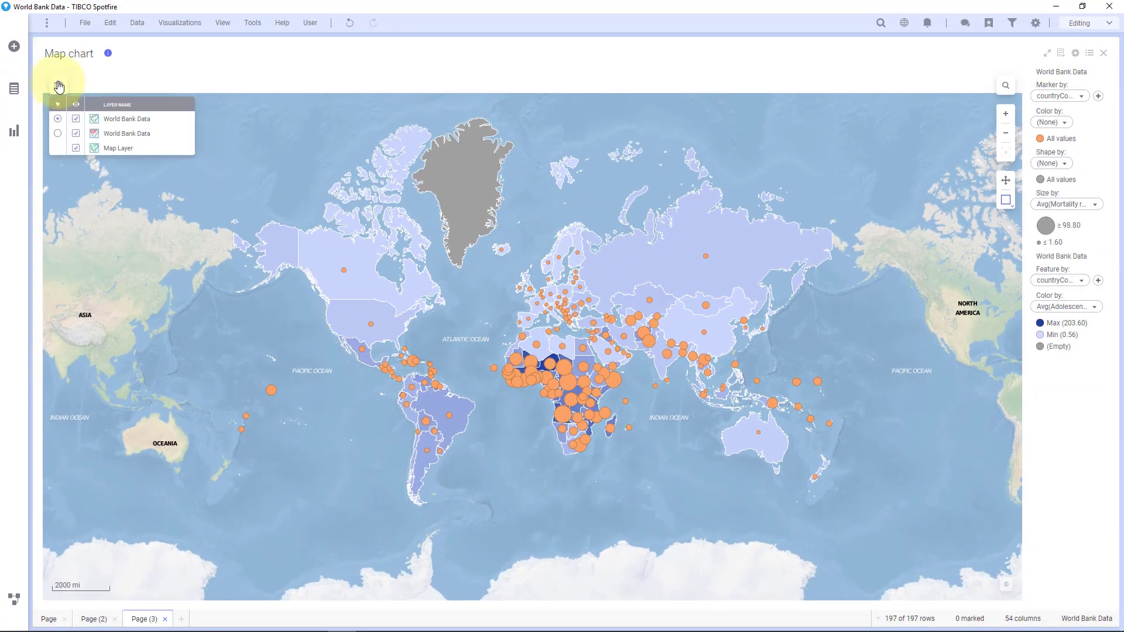
pyautogui.click(75, 134)
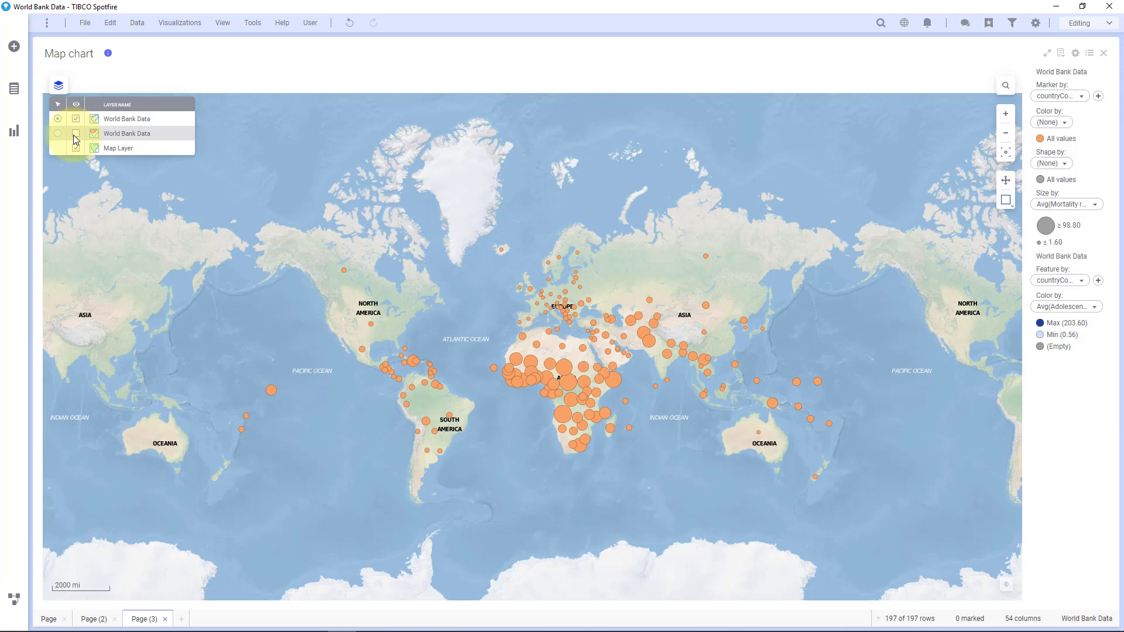
pyautogui.click(75, 133)
pyautogui.click(58, 133)
pyautogui.click(75, 119)
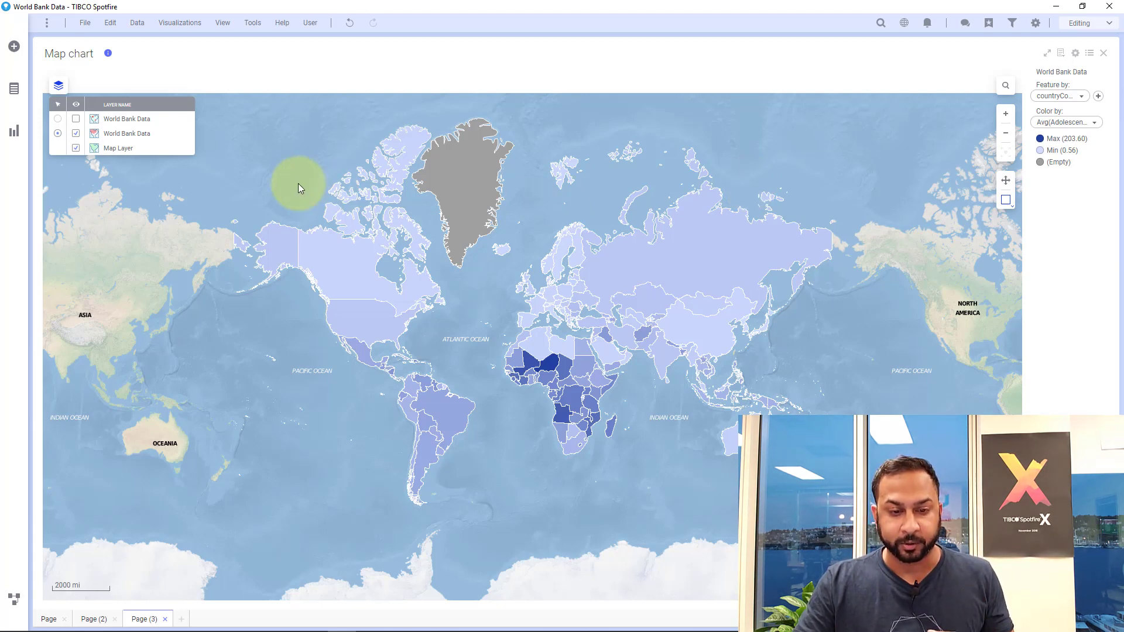
# - View the library and browse to GeoAnalytics > Geocoding data tables 2015-12-10 > World
pyautogui.click(86, 29)
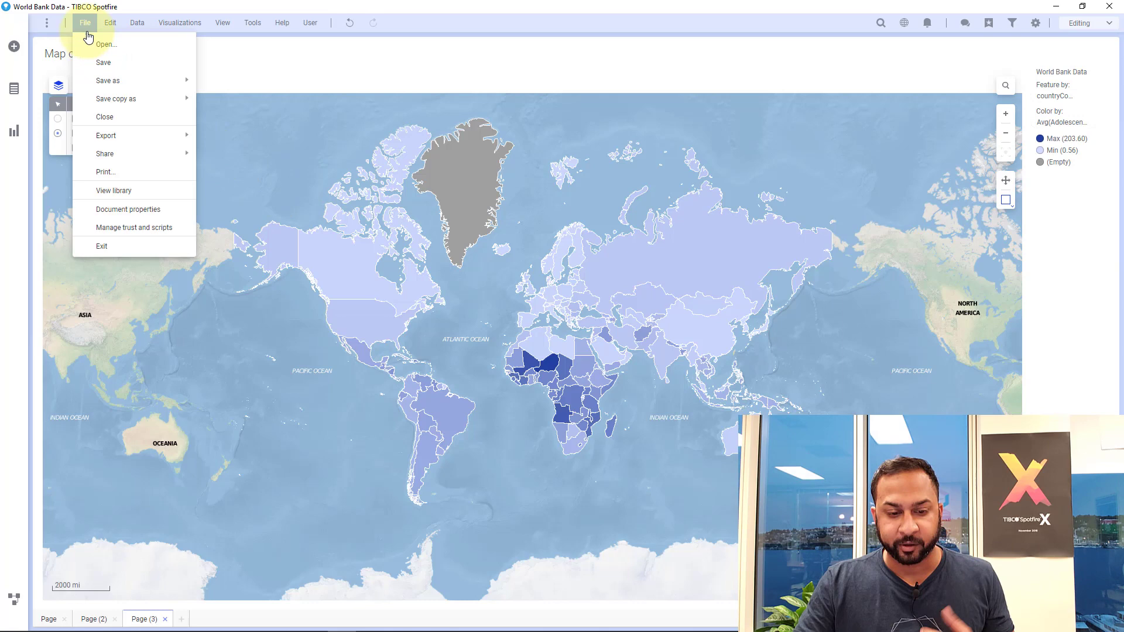
pyautogui.click(100, 193)
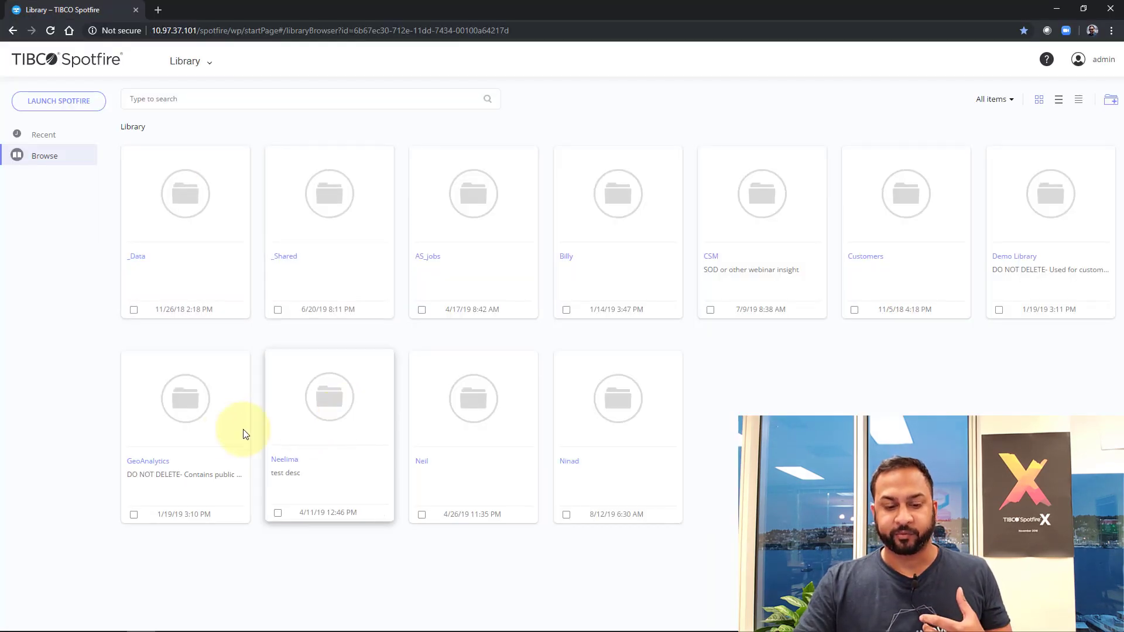
pyautogui.click(148, 460)
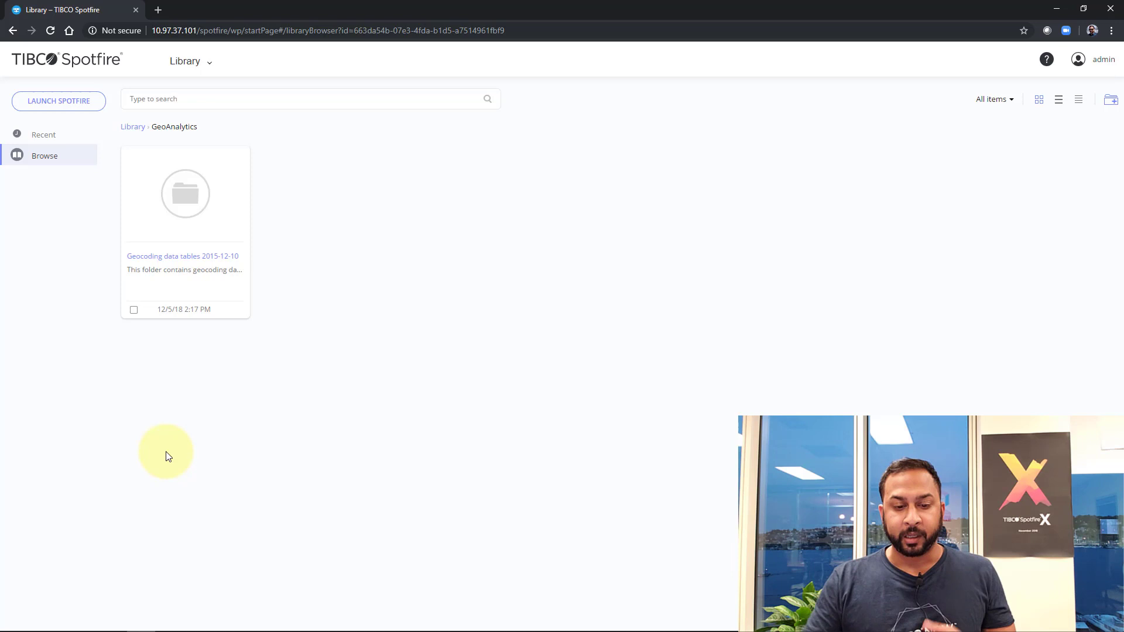
pyautogui.click(167, 257)
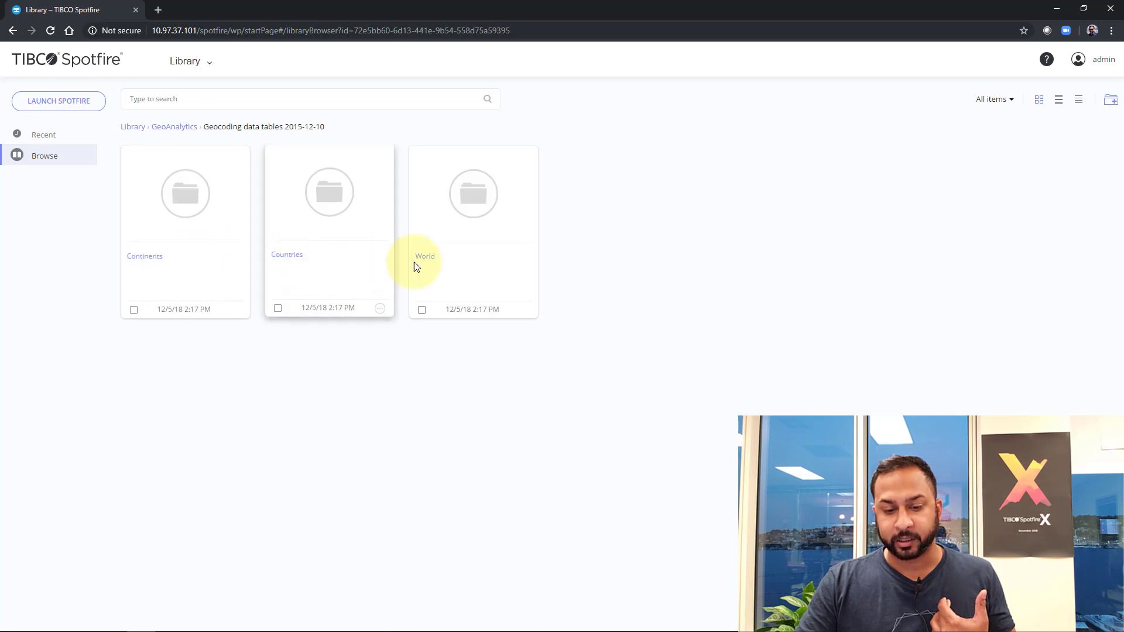
pyautogui.click(457, 261)
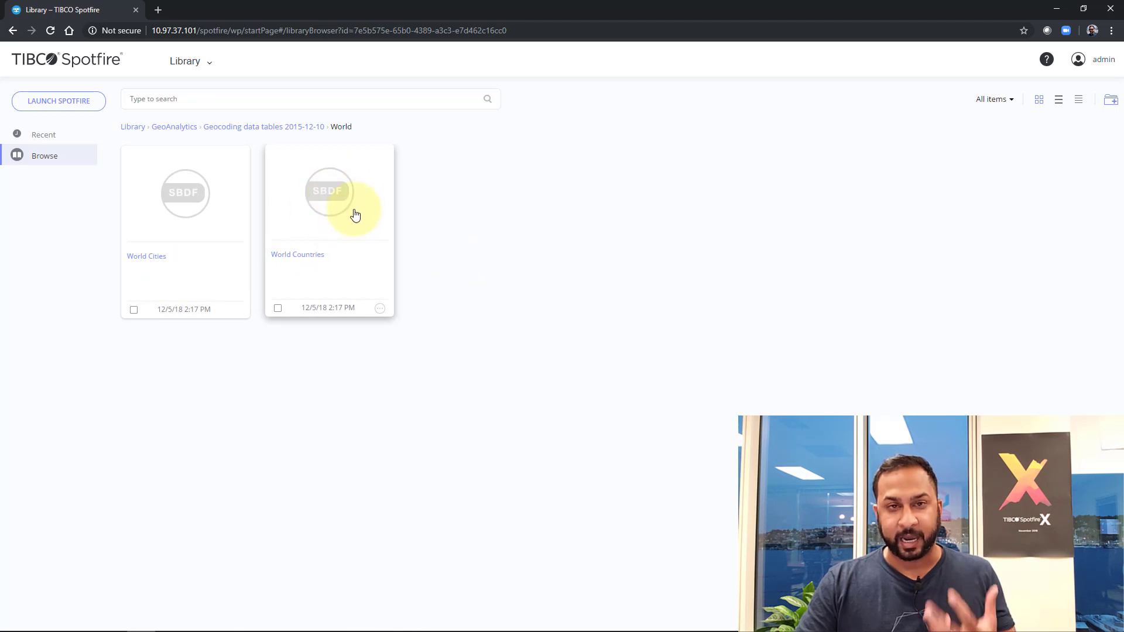
# - Add the library table GeoAnalytics > Geocoding data tables > Countries > USA > USA States to the analysis
pyautogui.click(1055, 16)
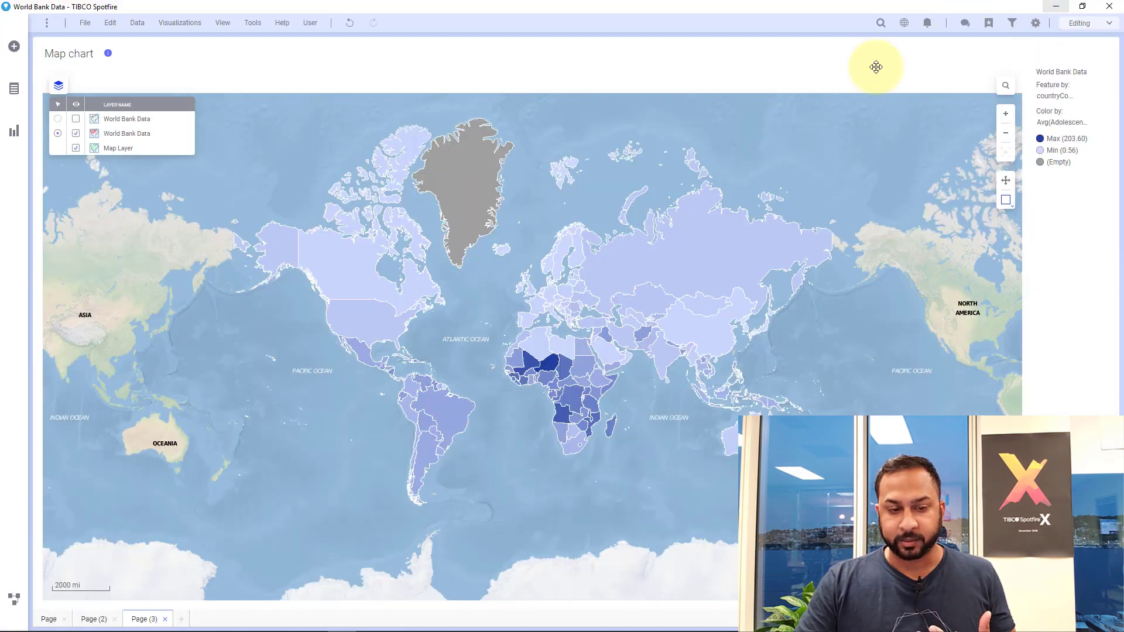
pyautogui.click(85, 24)
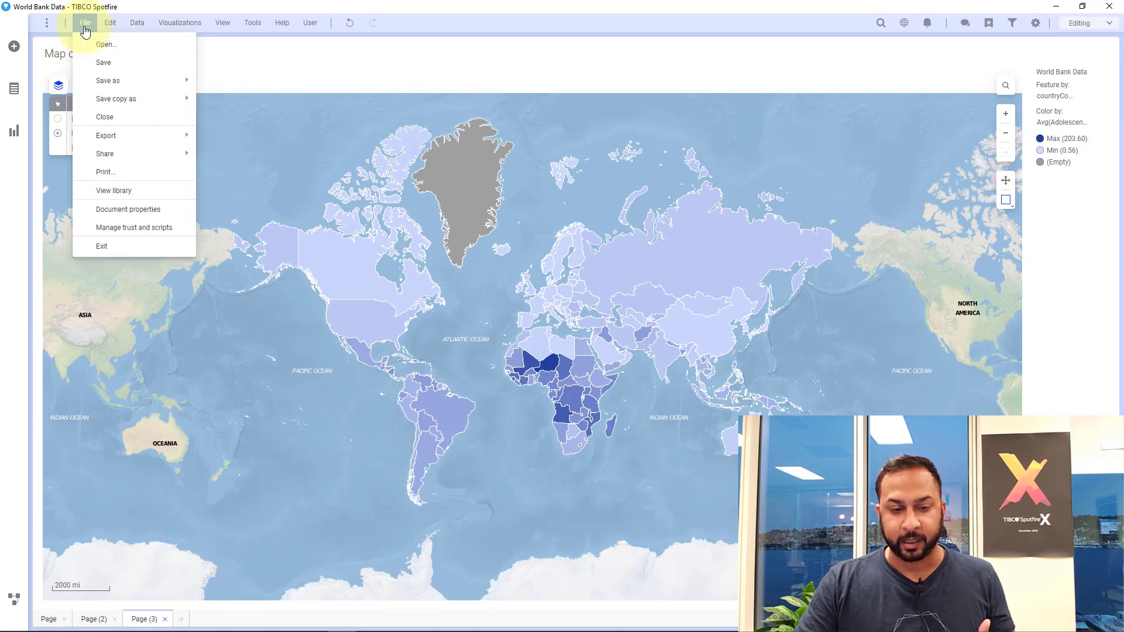
pyautogui.click(16, 45)
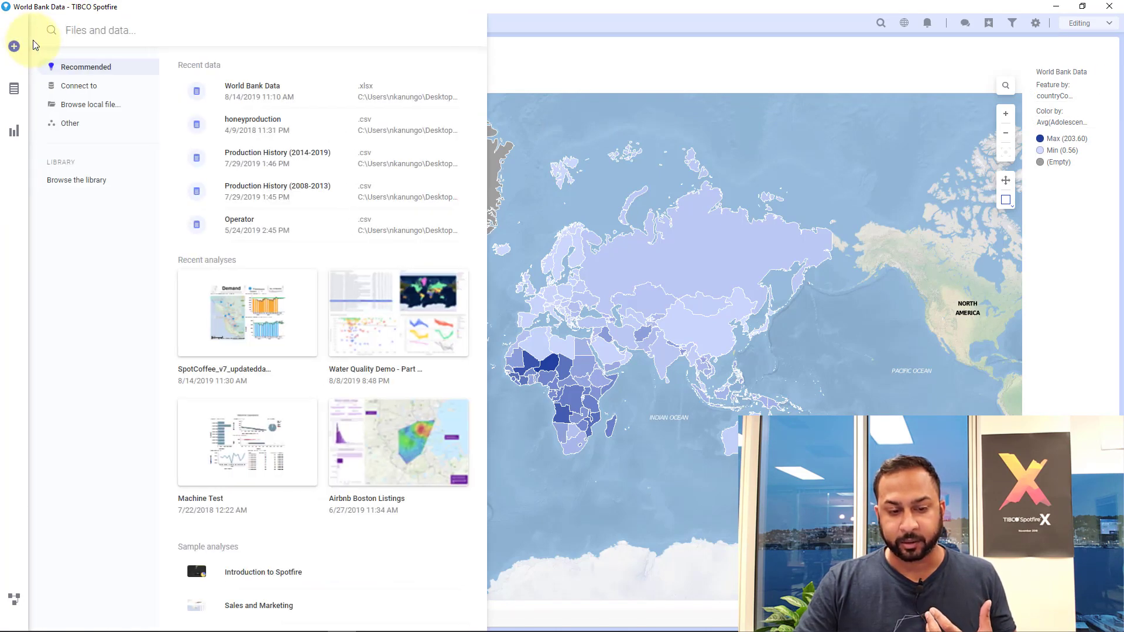
pyautogui.click(81, 180)
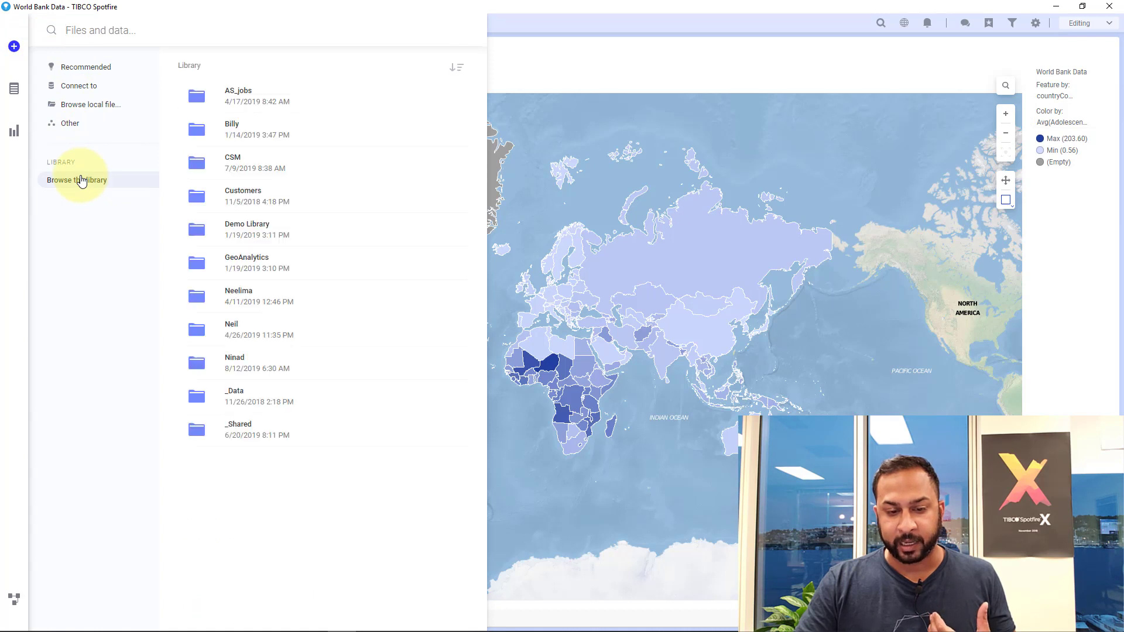
pyautogui.click(235, 263)
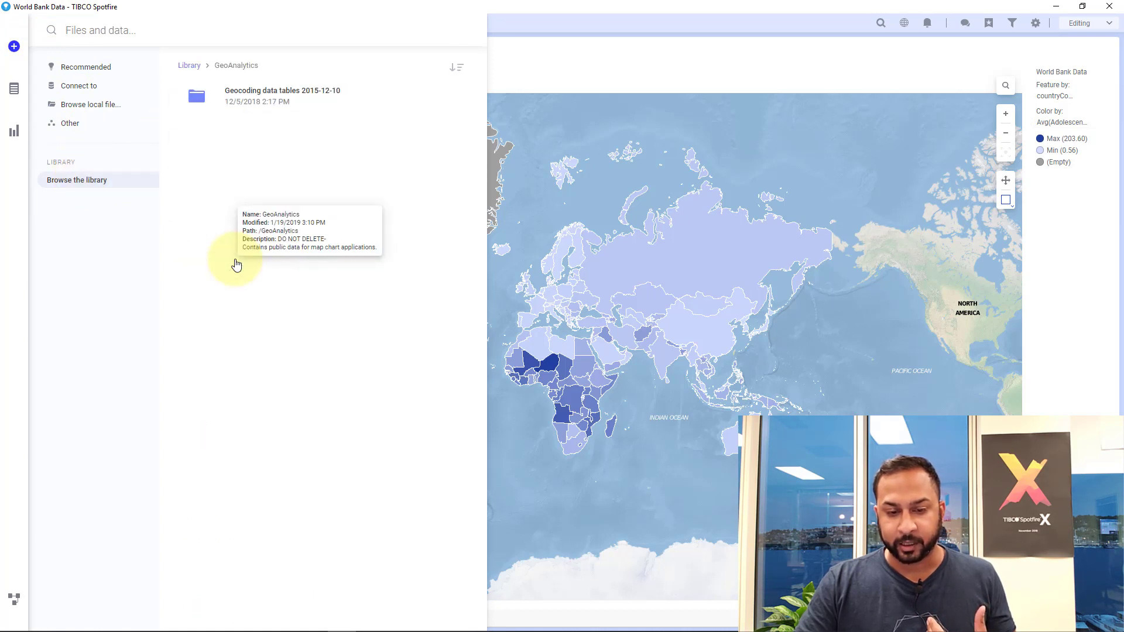
pyautogui.click(268, 101)
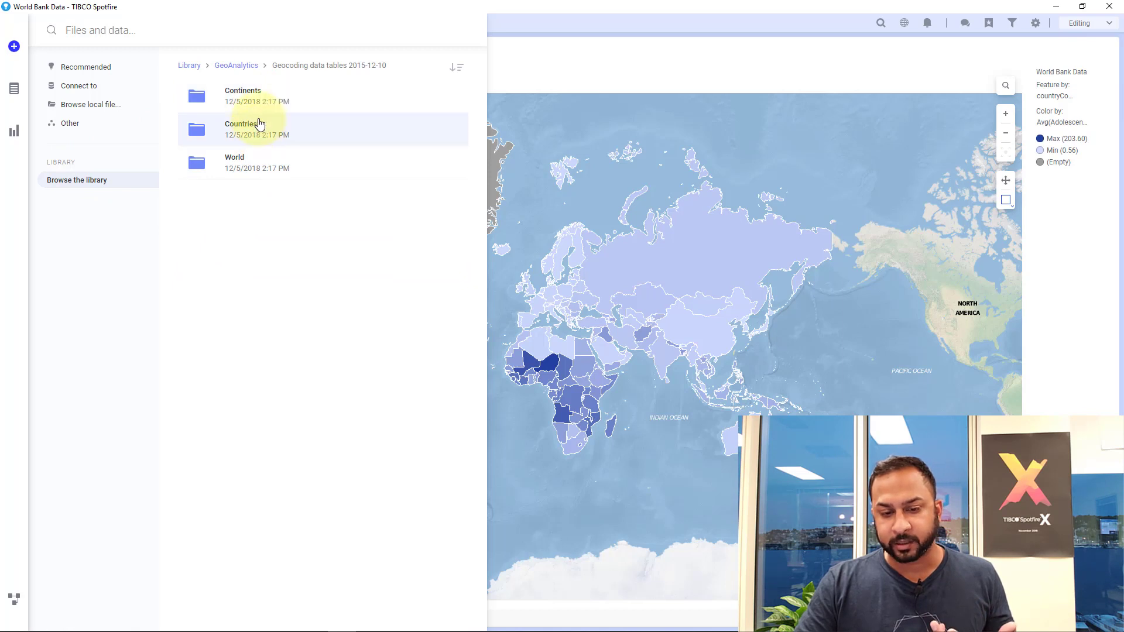
pyautogui.click(258, 129)
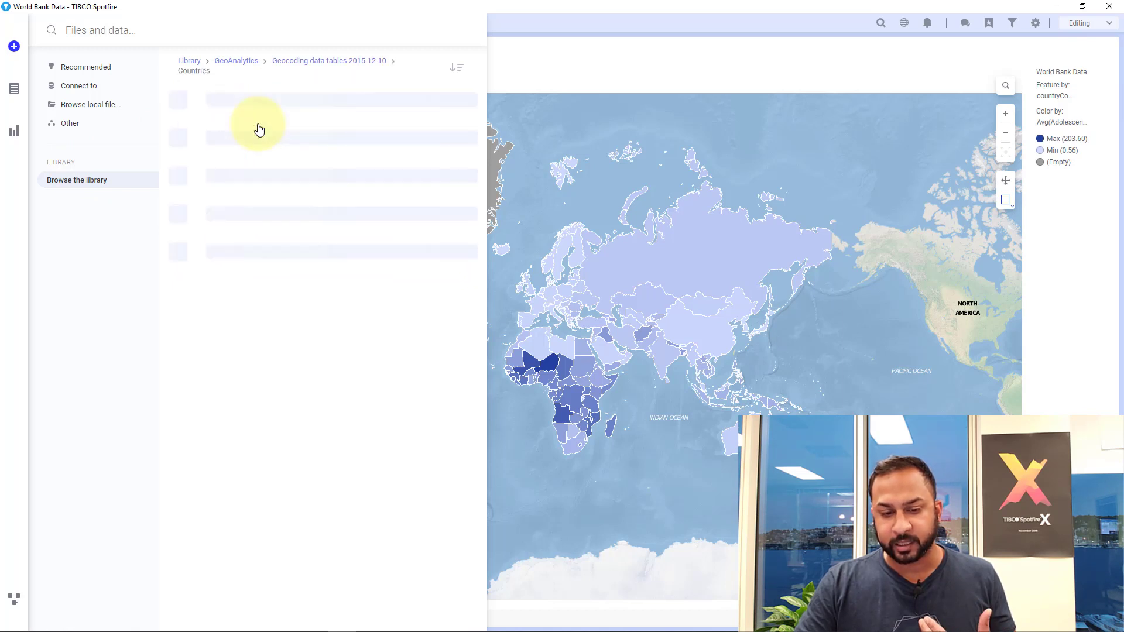
pyautogui.click(258, 390)
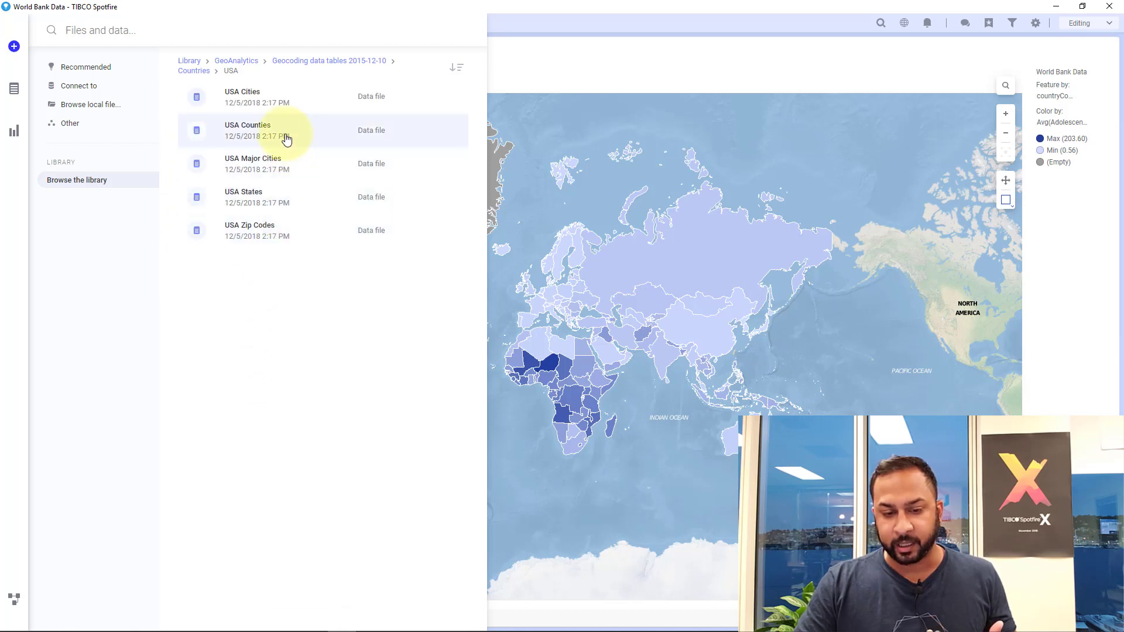
pyautogui.click(263, 200)
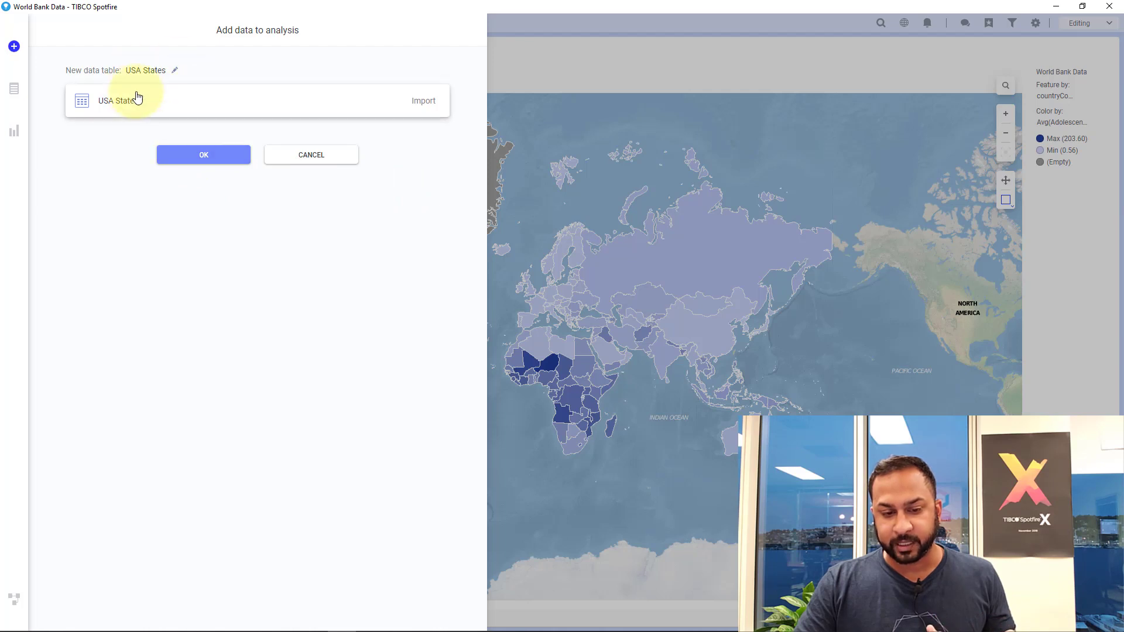
pyautogui.click(181, 156)
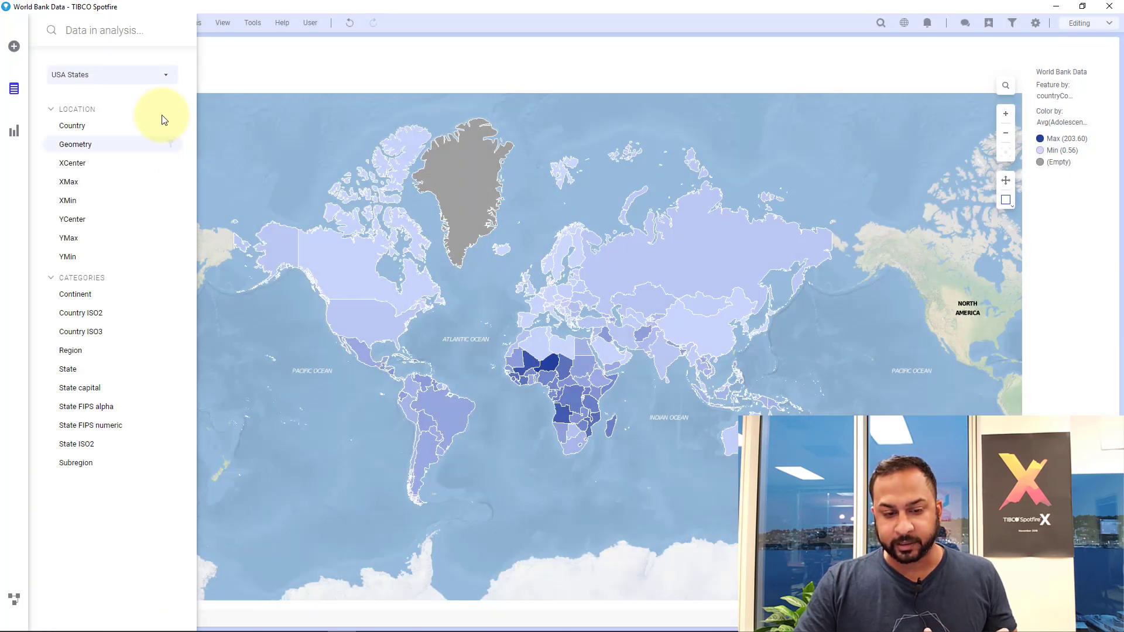
pyautogui.click(294, 521)
# - Add Page (4) with a Table visualization whose data table is USA States
pyautogui.click(178, 620)
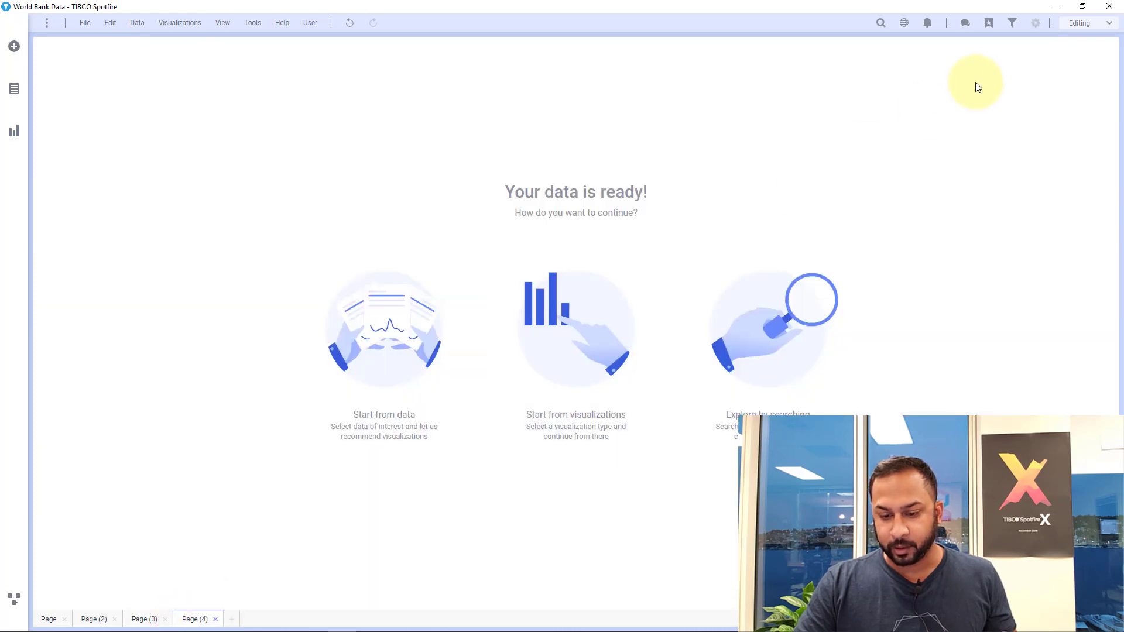
pyautogui.click(577, 326)
pyautogui.click(111, 82)
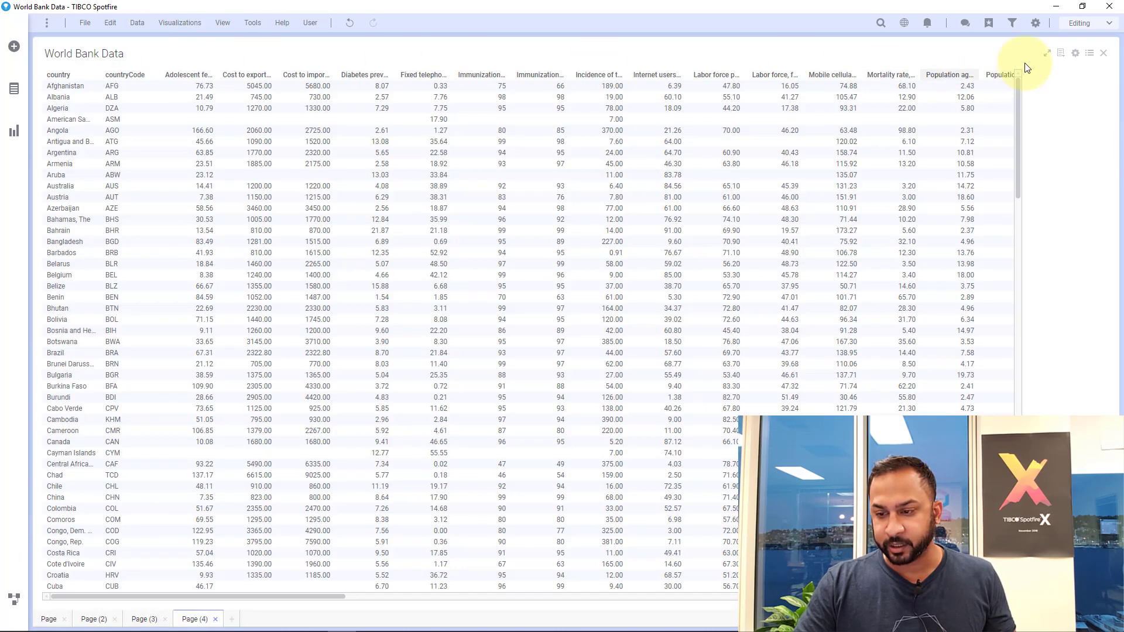
pyautogui.click(1069, 82)
pyautogui.click(1069, 103)
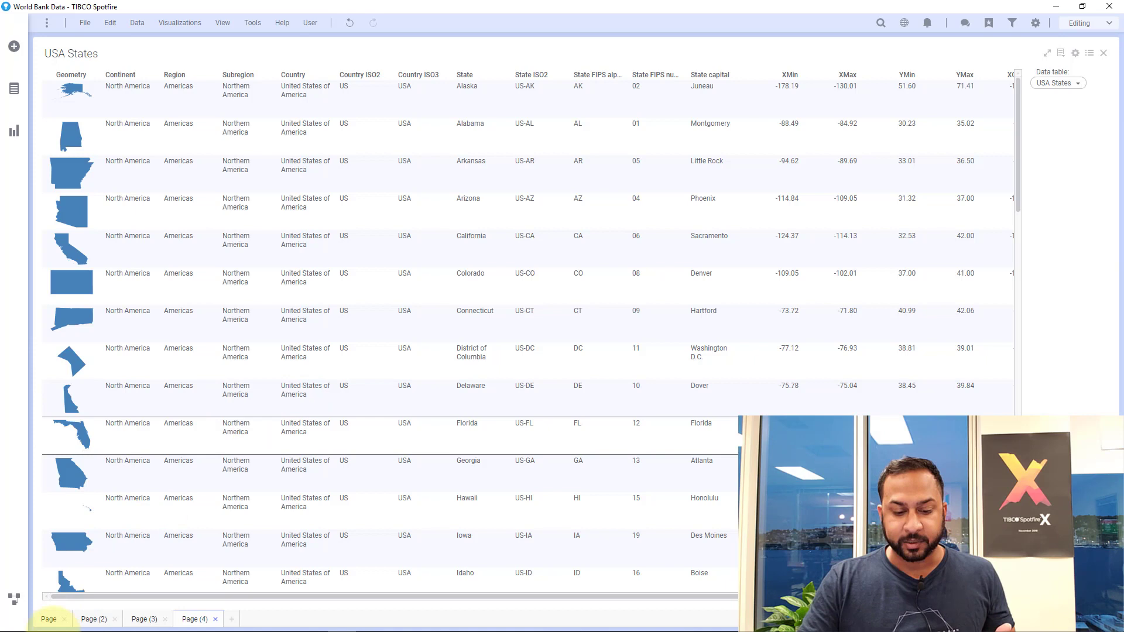
# - On Page (3), add a UK > UK Counties feature layer in the map chart's Layers properties
pyautogui.click(144, 620)
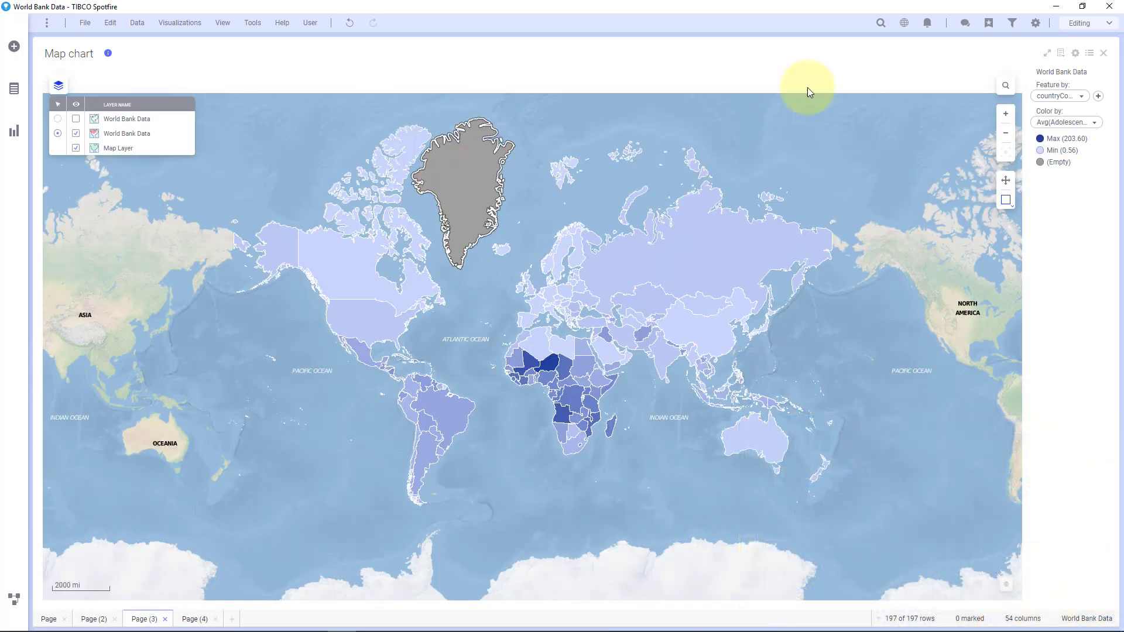
pyautogui.click(1070, 52)
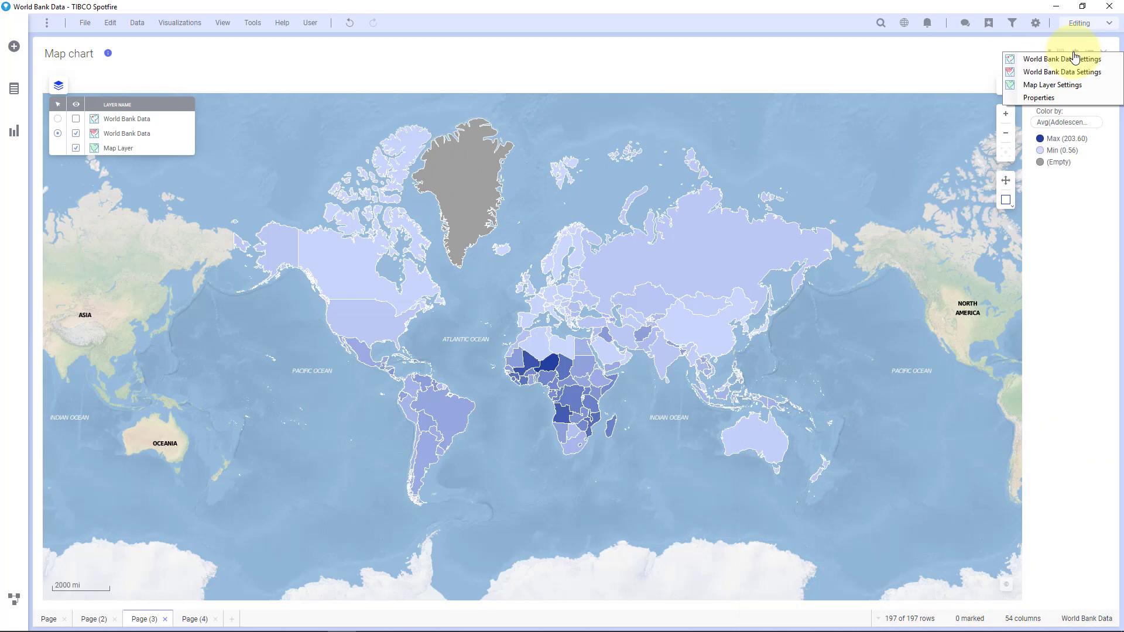
pyautogui.click(1048, 96)
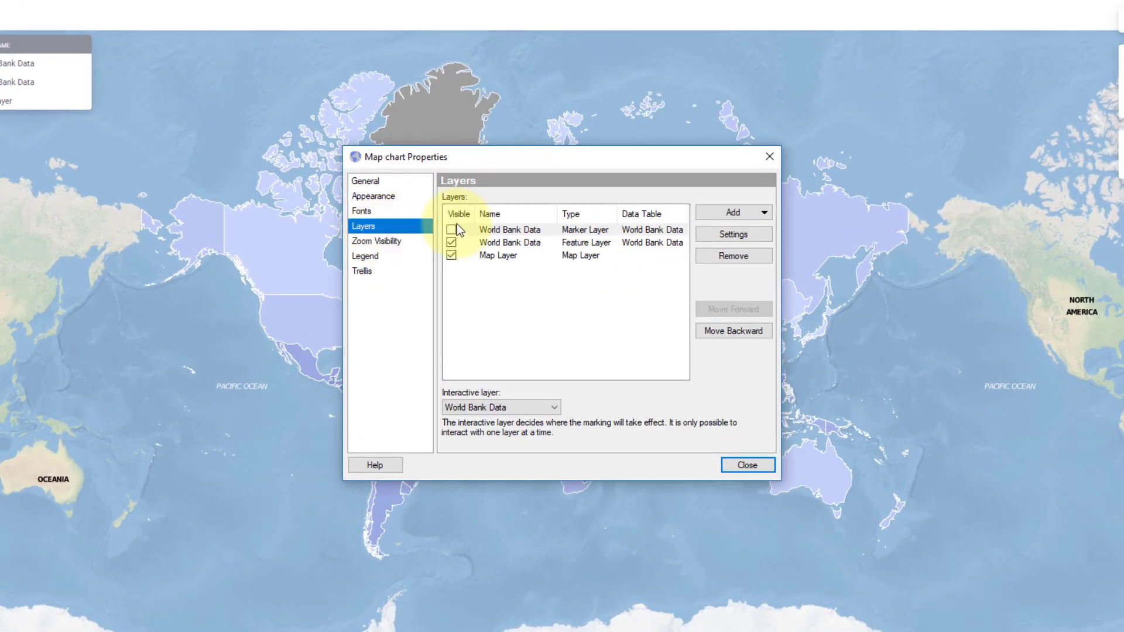
pyautogui.click(720, 212)
pyautogui.moveTo(738, 247)
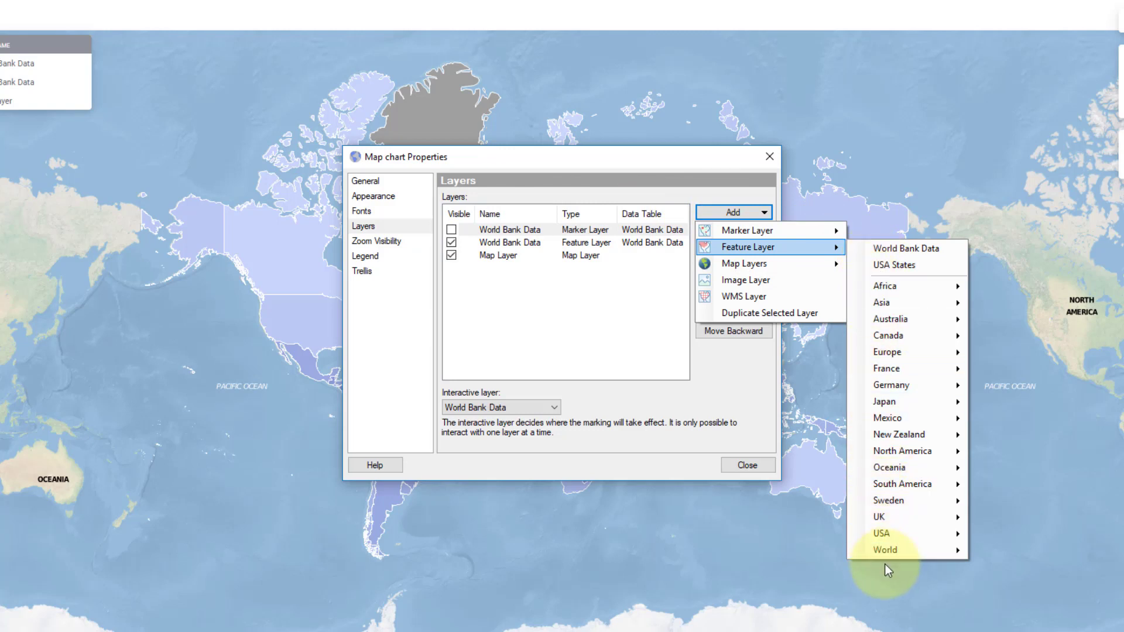
pyautogui.moveTo(891, 527)
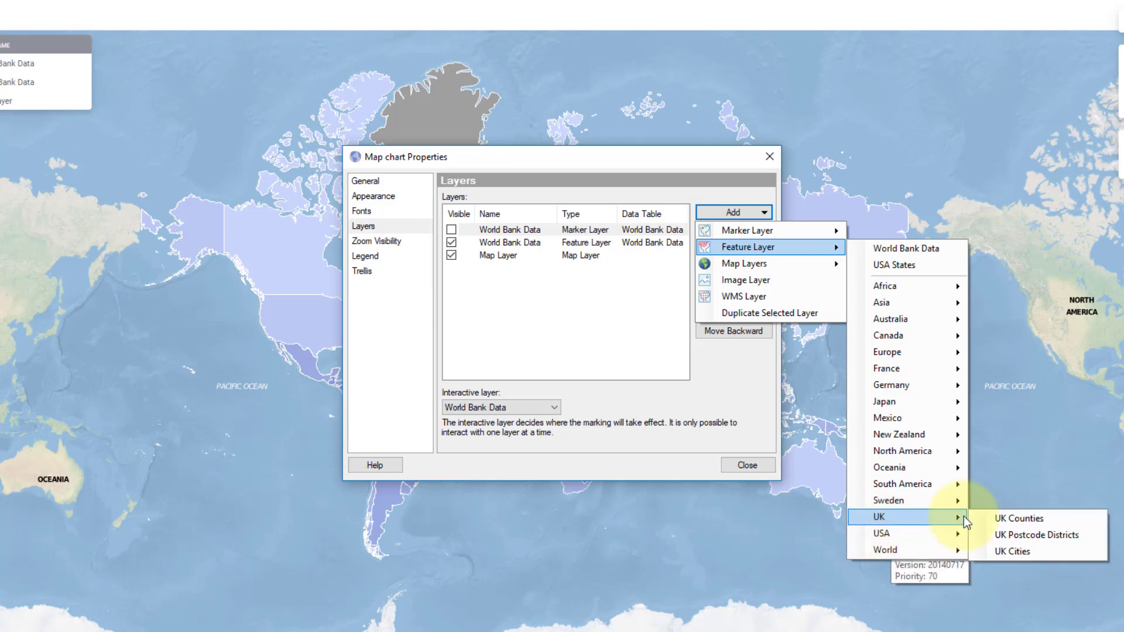
pyautogui.click(1002, 519)
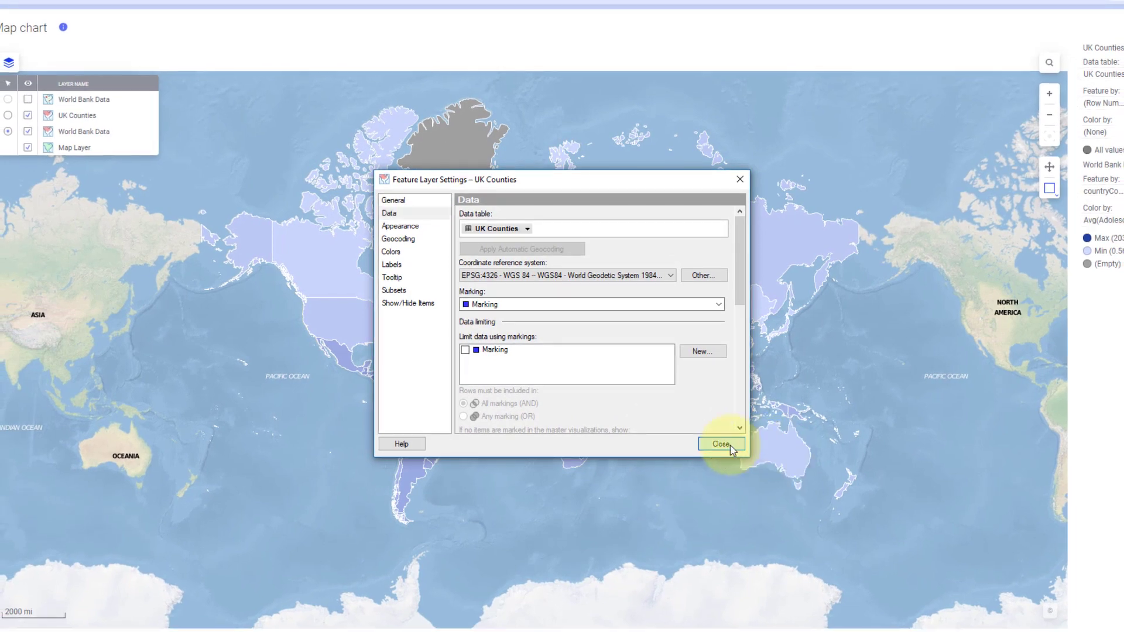
# - Close the layer dialogs, zoom onto Great Britain, and hide the World Bank Data layer
pyautogui.click(729, 444)
pyautogui.click(729, 445)
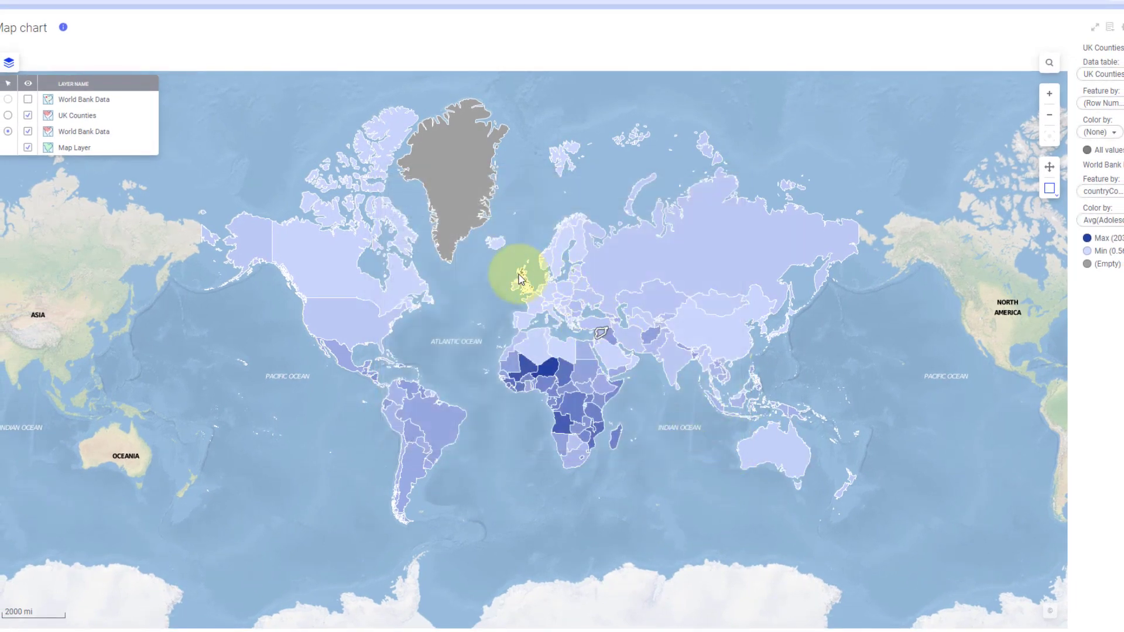
pyautogui.scroll(5, 519, 279)
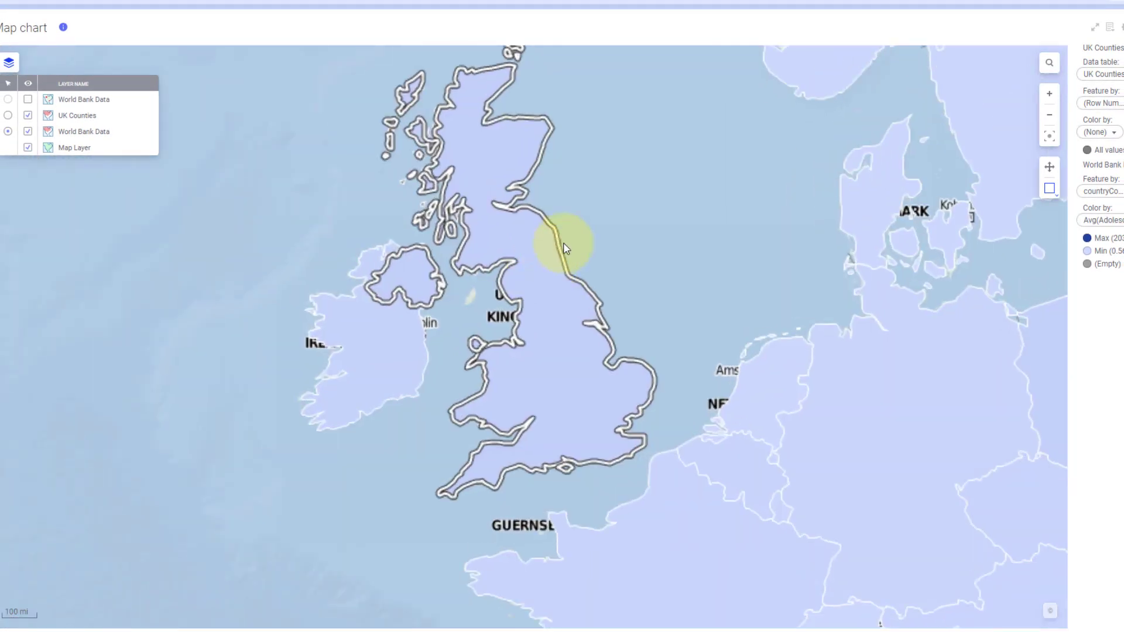
pyautogui.click(29, 131)
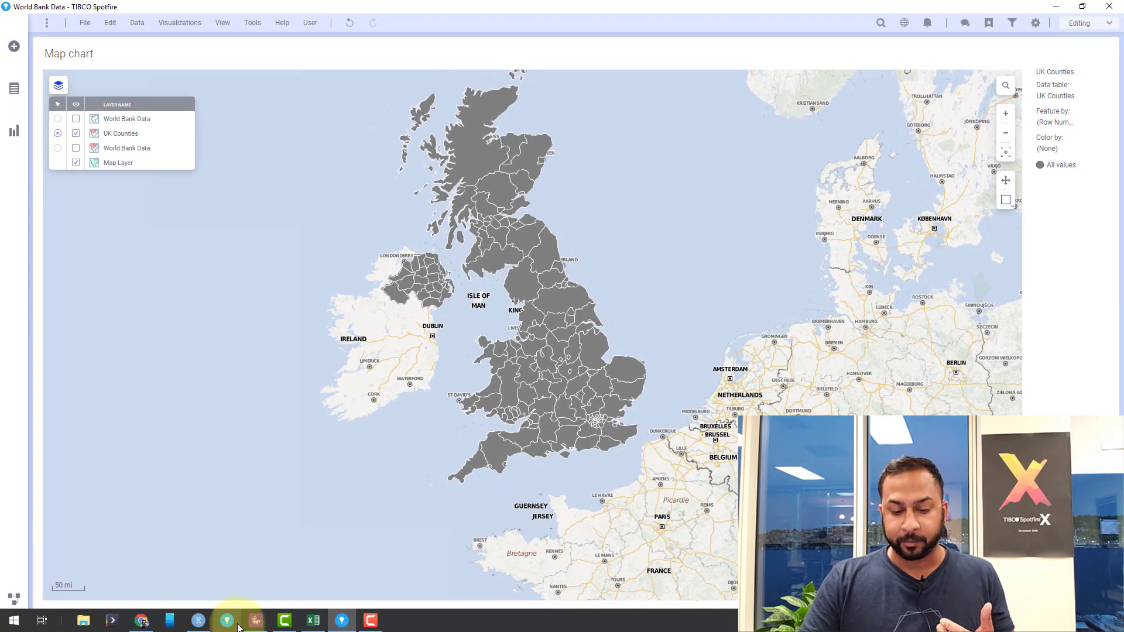
# - In Excel, rename header cell B1 from countryCode to myCode, then minimize Excel
pyautogui.click(314, 620)
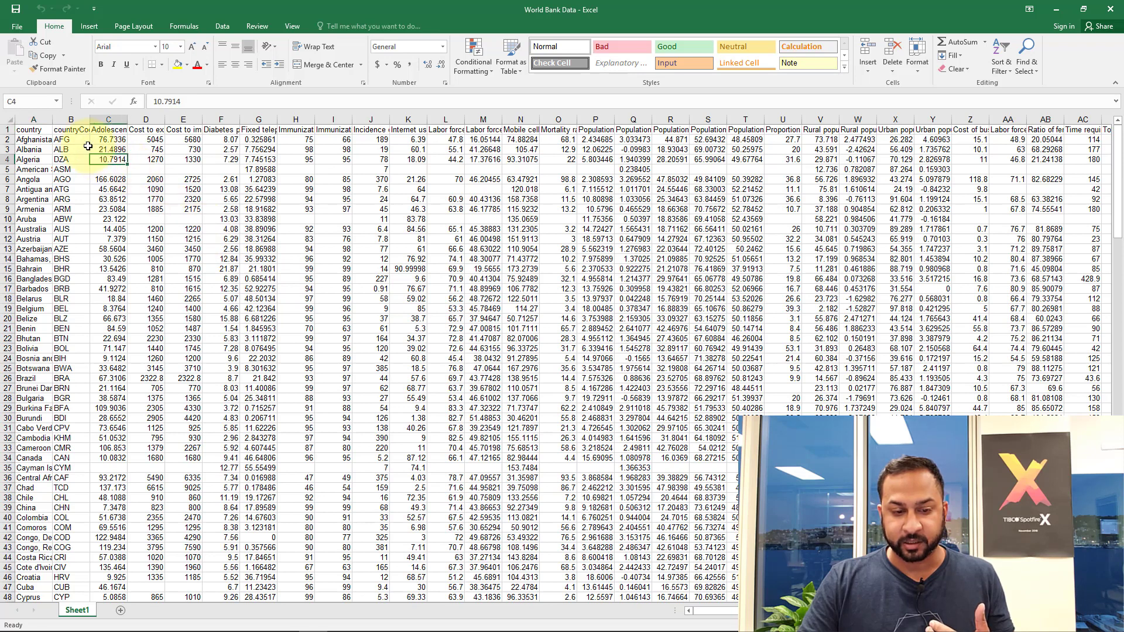
pyautogui.click(73, 130)
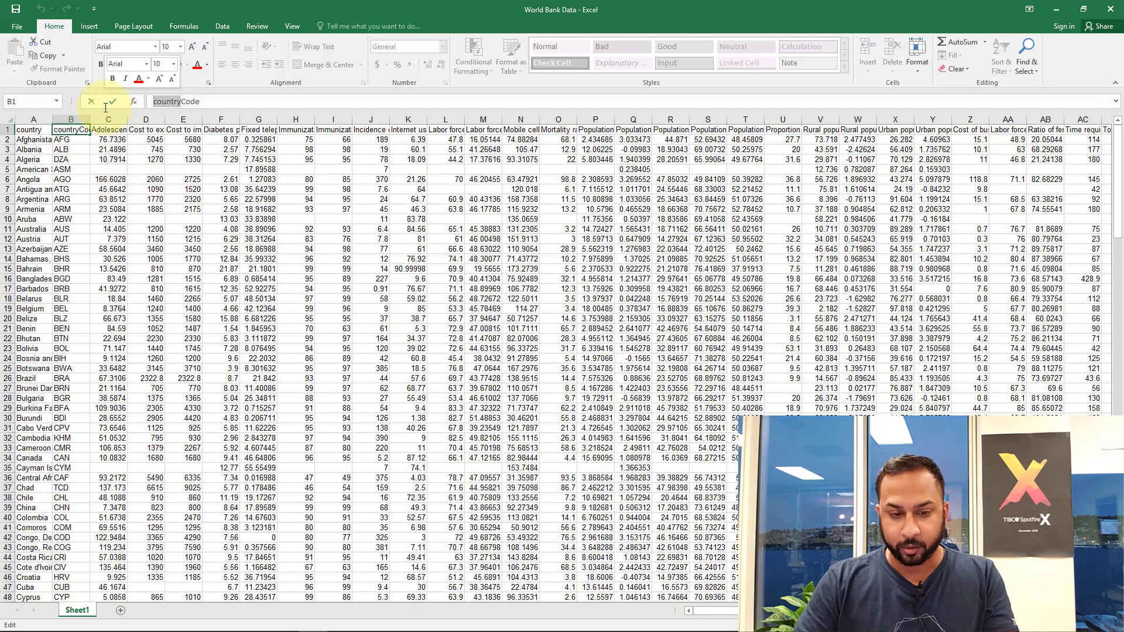
pyautogui.write('my')
pyautogui.click(107, 164)
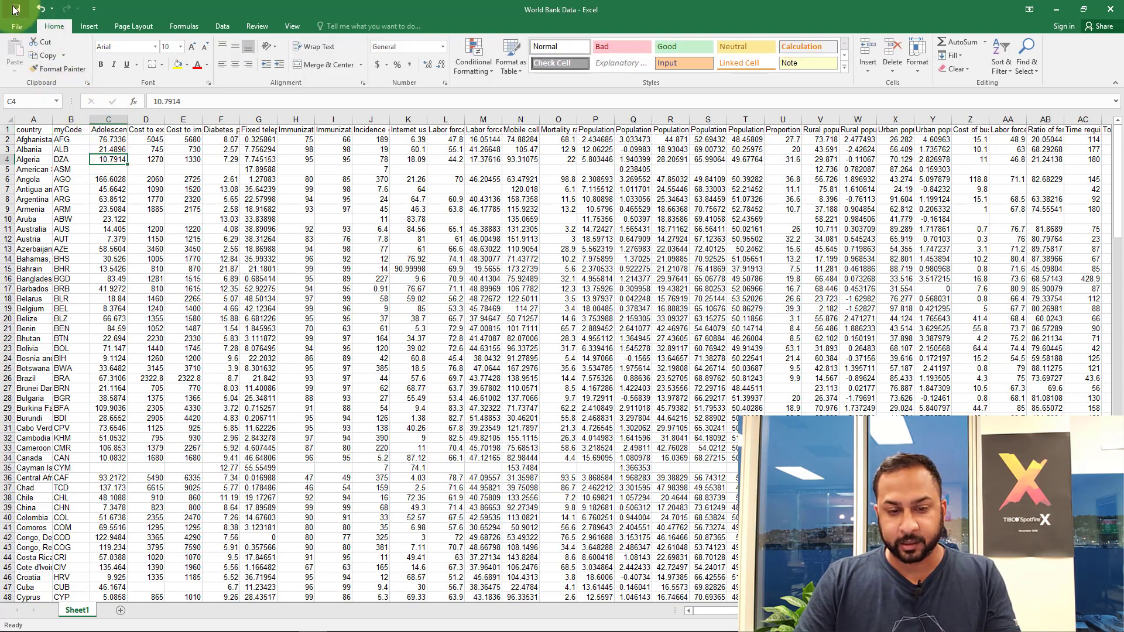
pyautogui.click(1056, 10)
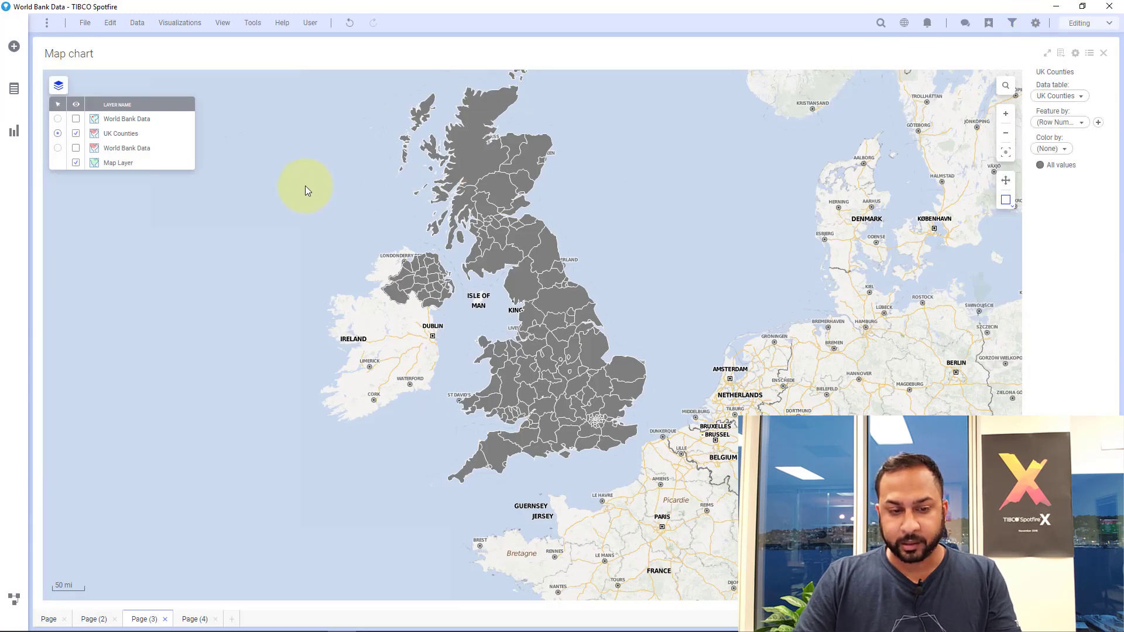
# - Close the current analysis without saving the changes
pyautogui.click(85, 22)
pyautogui.click(106, 122)
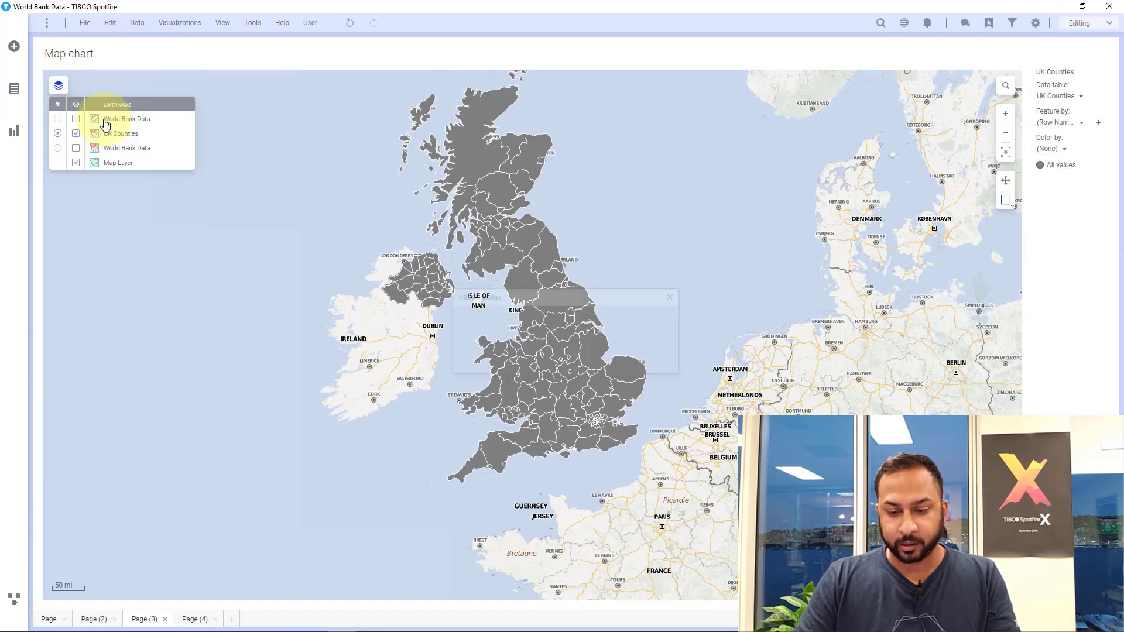
pyautogui.click(605, 360)
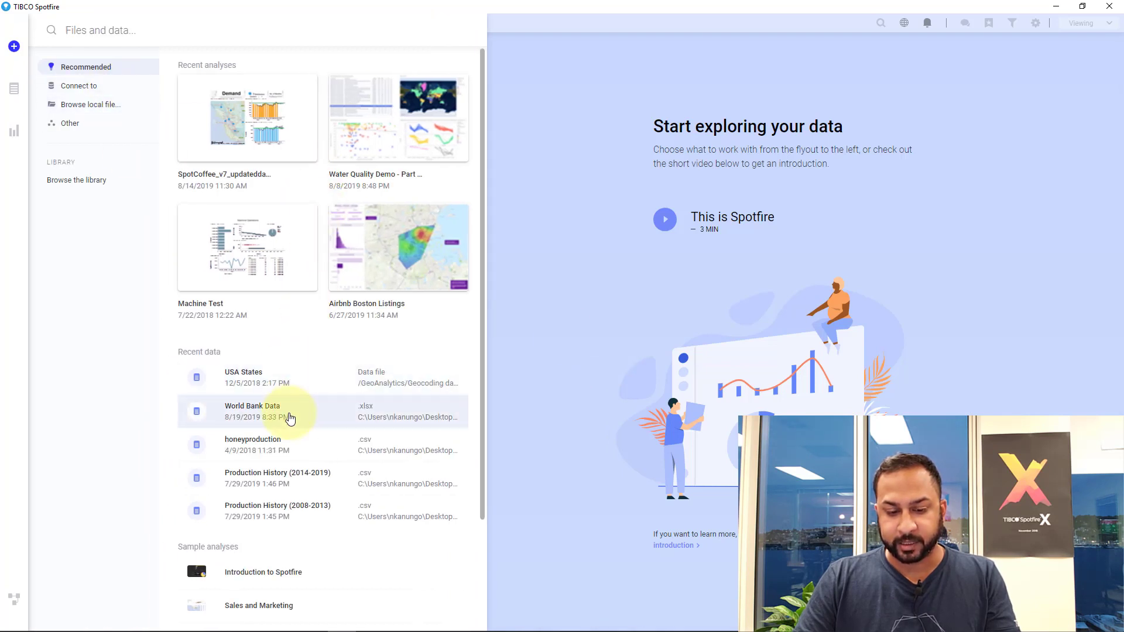
# - Import Sheet1 of the World Bank Data workbook into a new analysis with default import settings
pyautogui.click(291, 418)
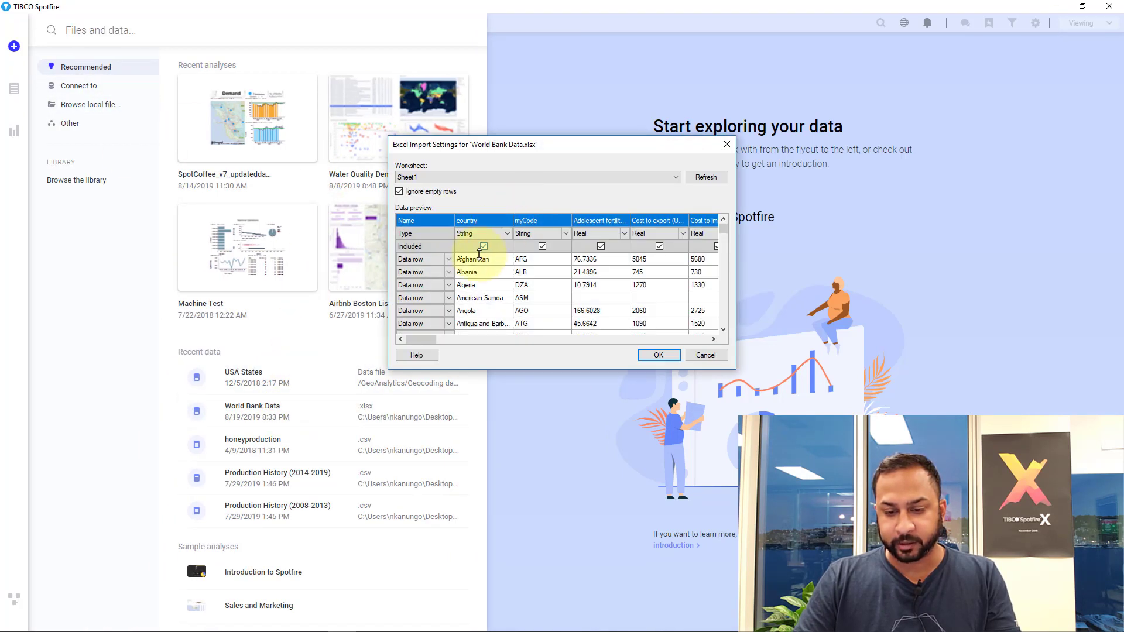
pyautogui.click(529, 226)
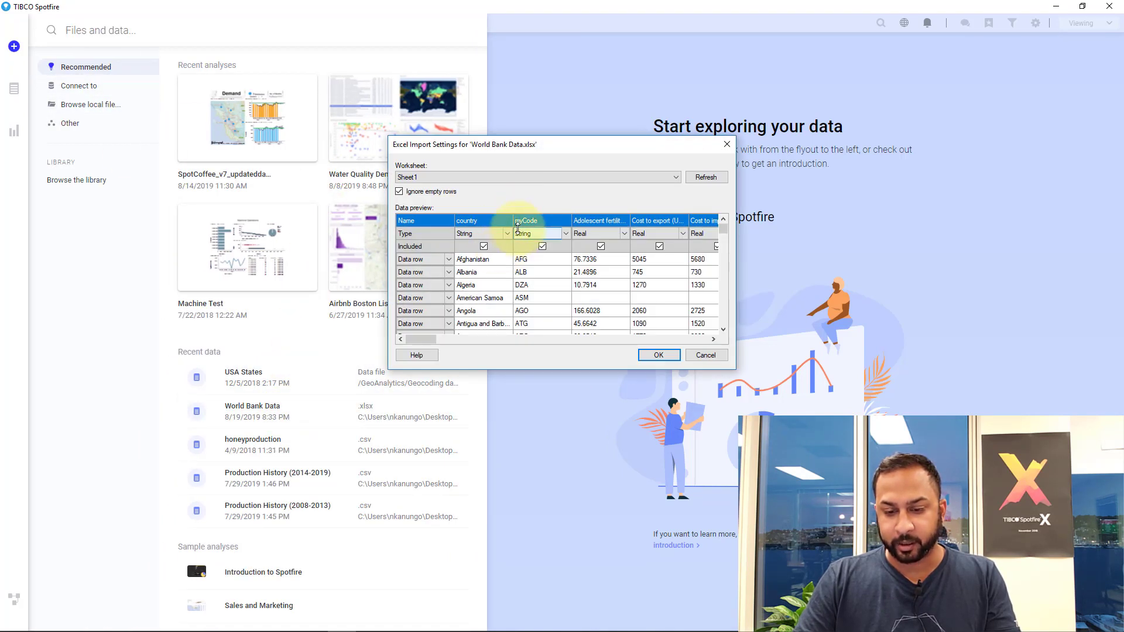
pyautogui.click(659, 356)
pyautogui.click(198, 159)
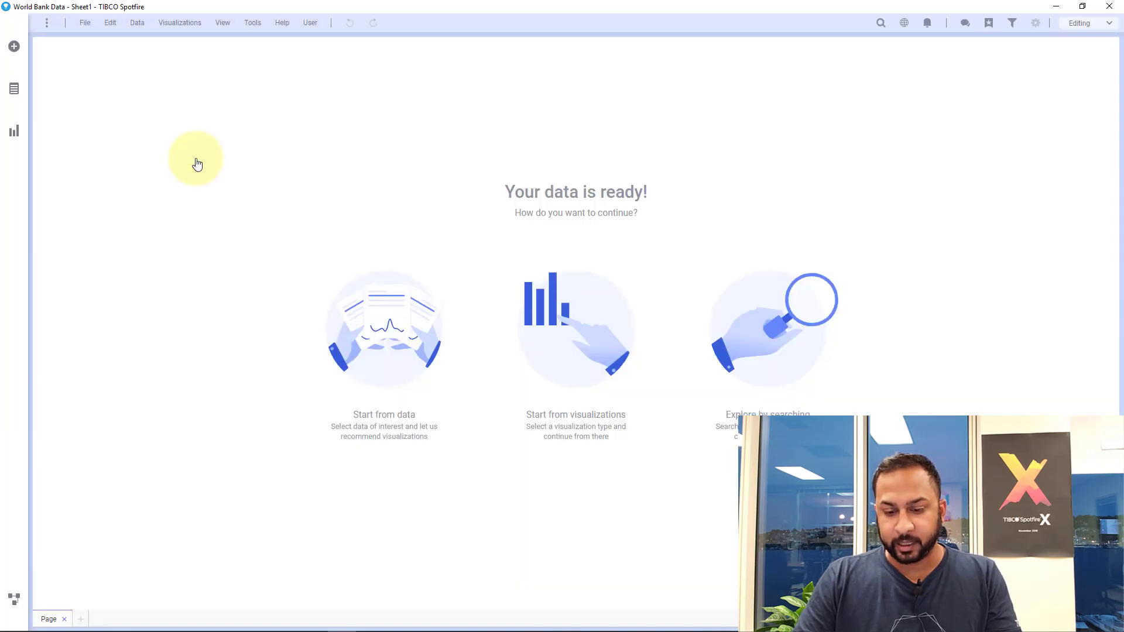
# - Create a map chart of World Bank Sheet1 and show its marker layer's positioning settings
pyautogui.click(514, 306)
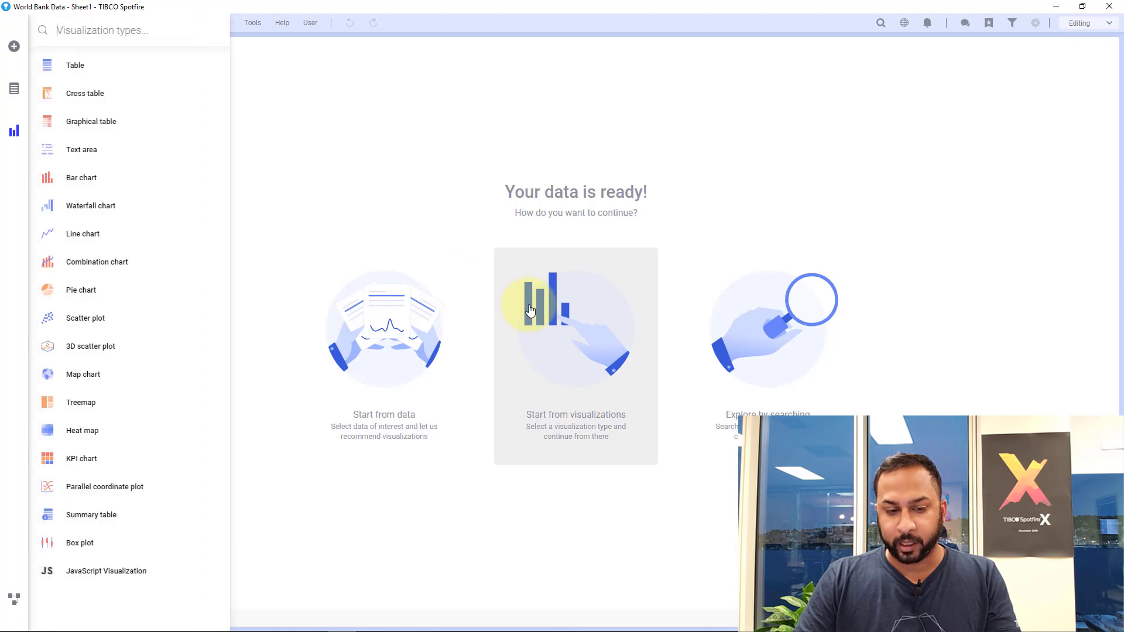
pyautogui.click(93, 373)
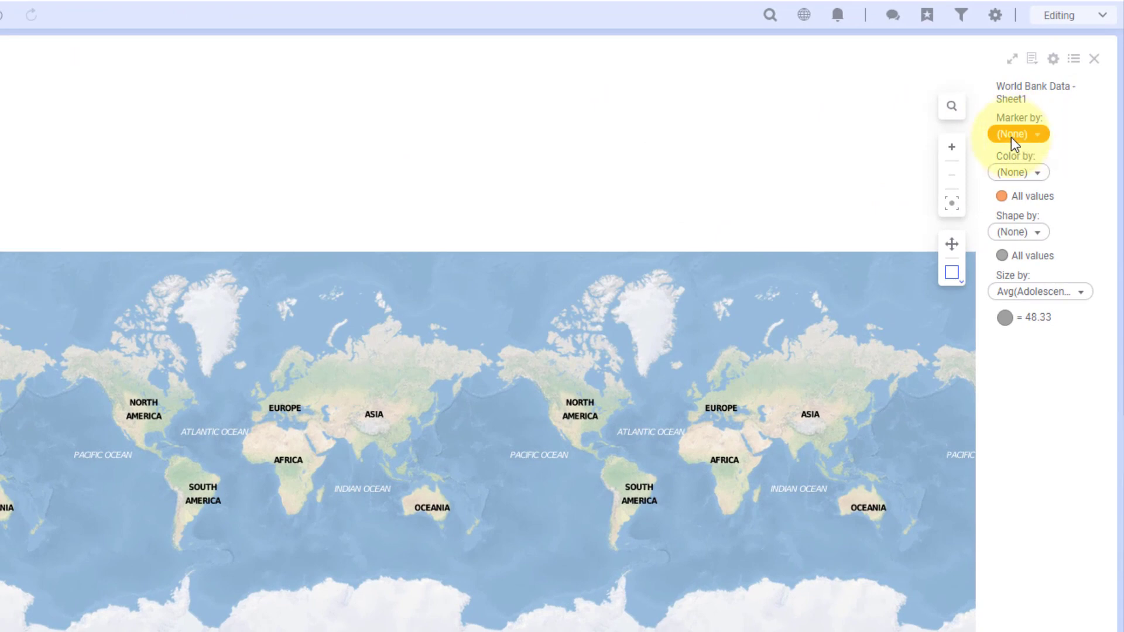
pyautogui.rightClick(502, 203)
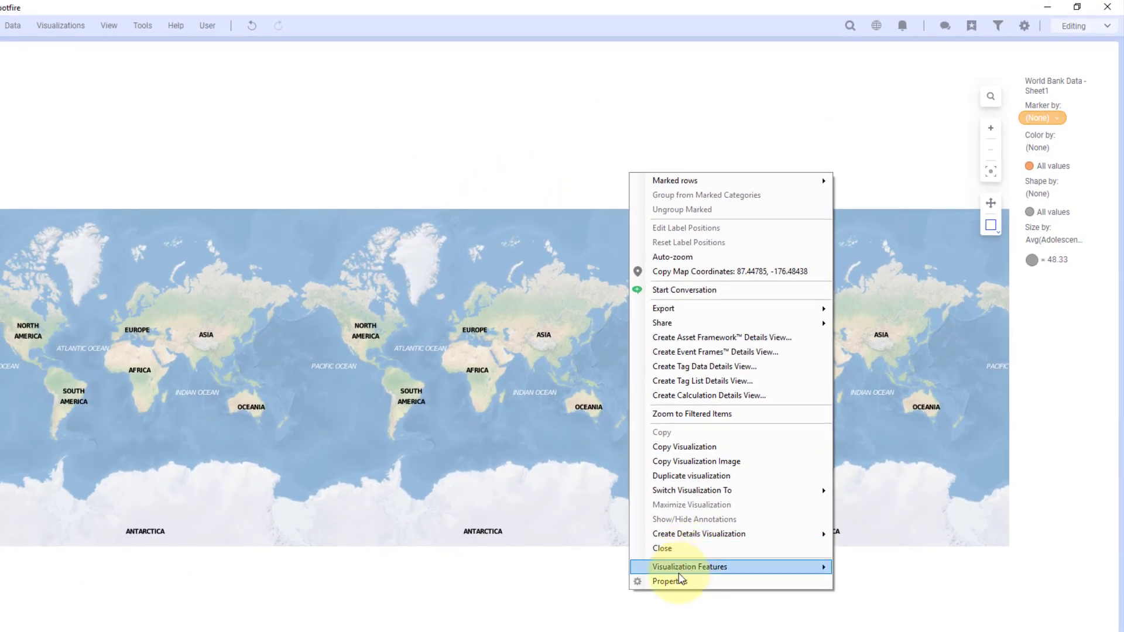
pyautogui.click(656, 603)
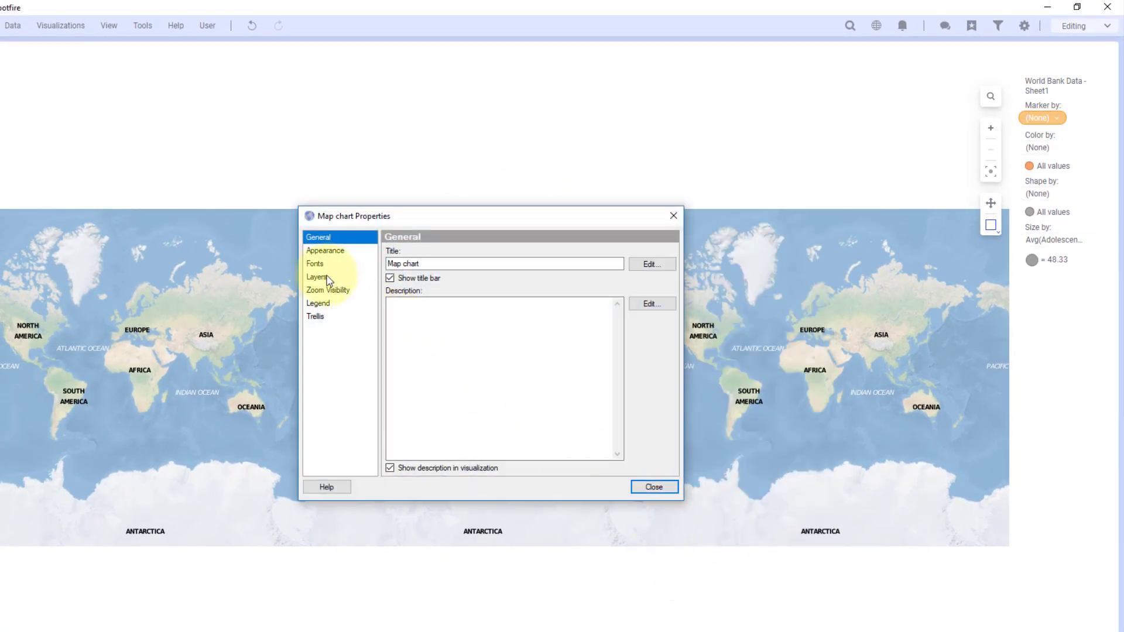
pyautogui.click(327, 280)
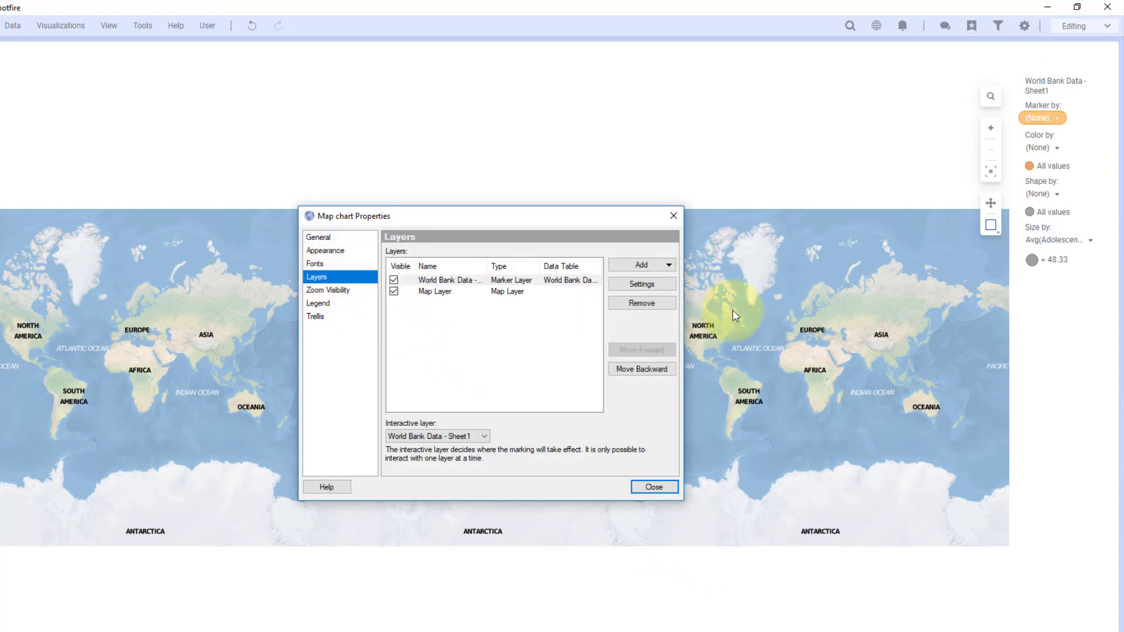
pyautogui.click(664, 287)
pyautogui.click(330, 277)
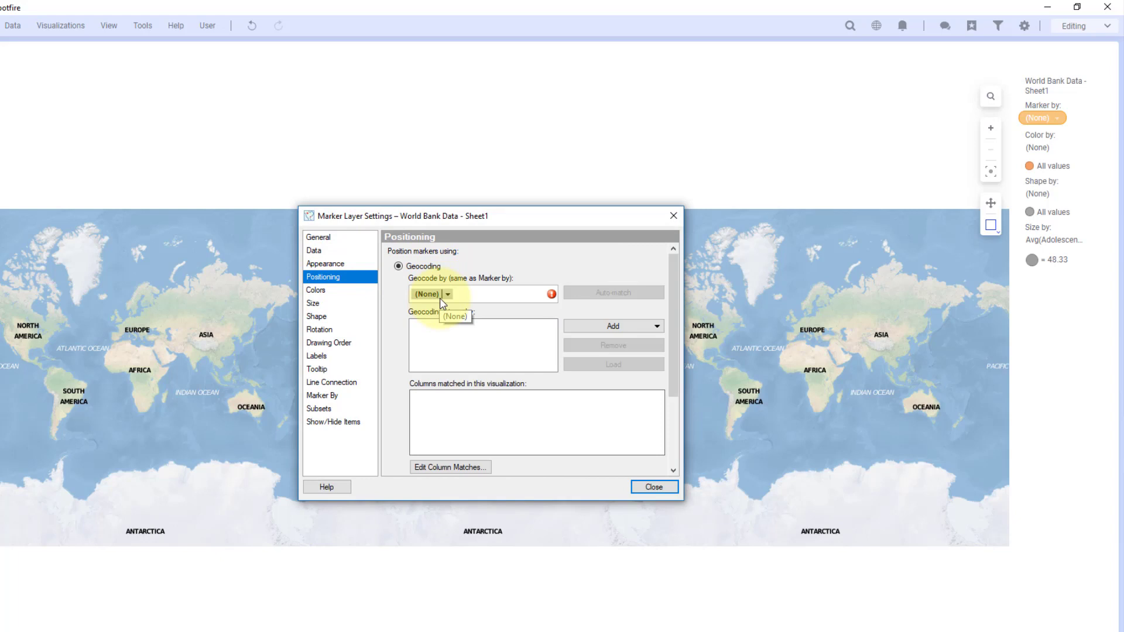
# - Geocode the markers by the myCode column using the World Countries geocoding table
pyautogui.click(448, 294)
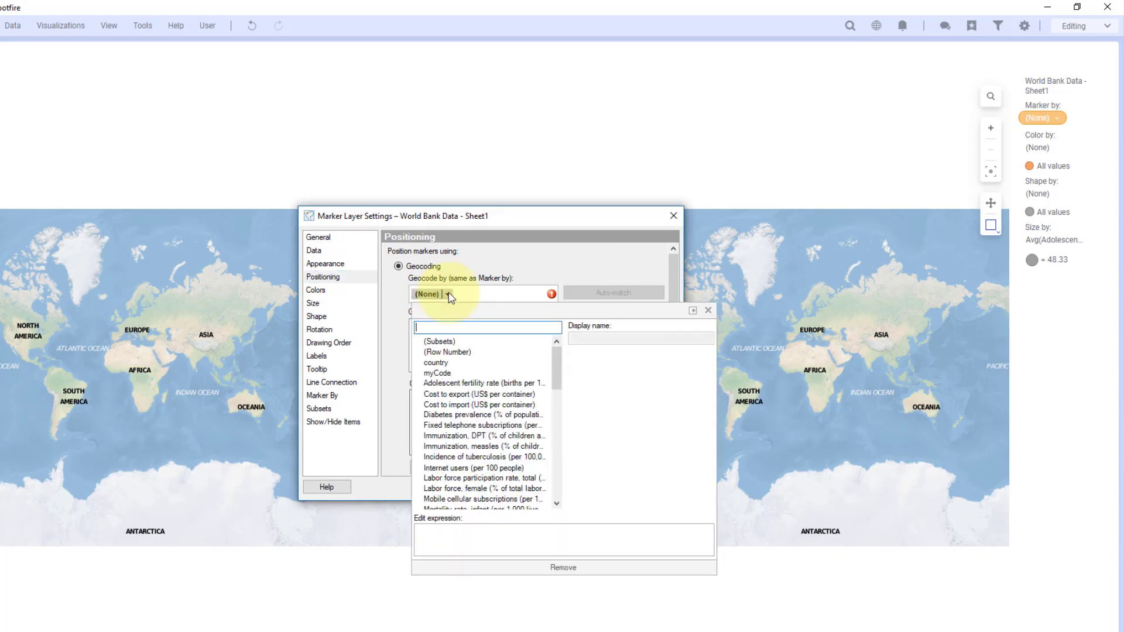
pyautogui.click(438, 373)
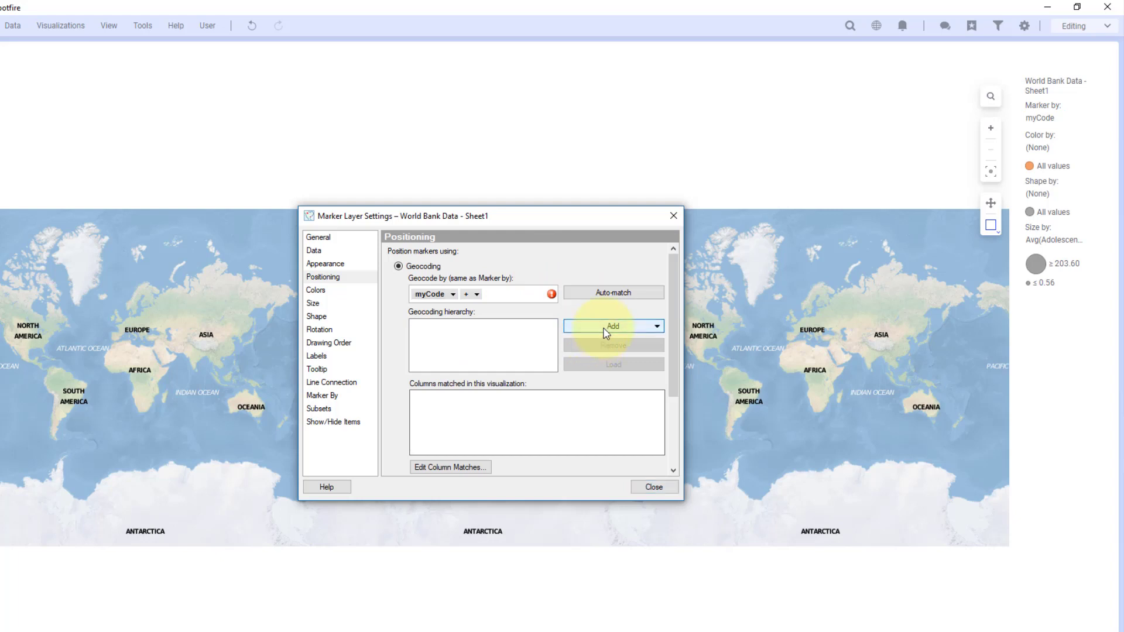
pyautogui.click(605, 332)
pyautogui.scroll(-5, 620, 421)
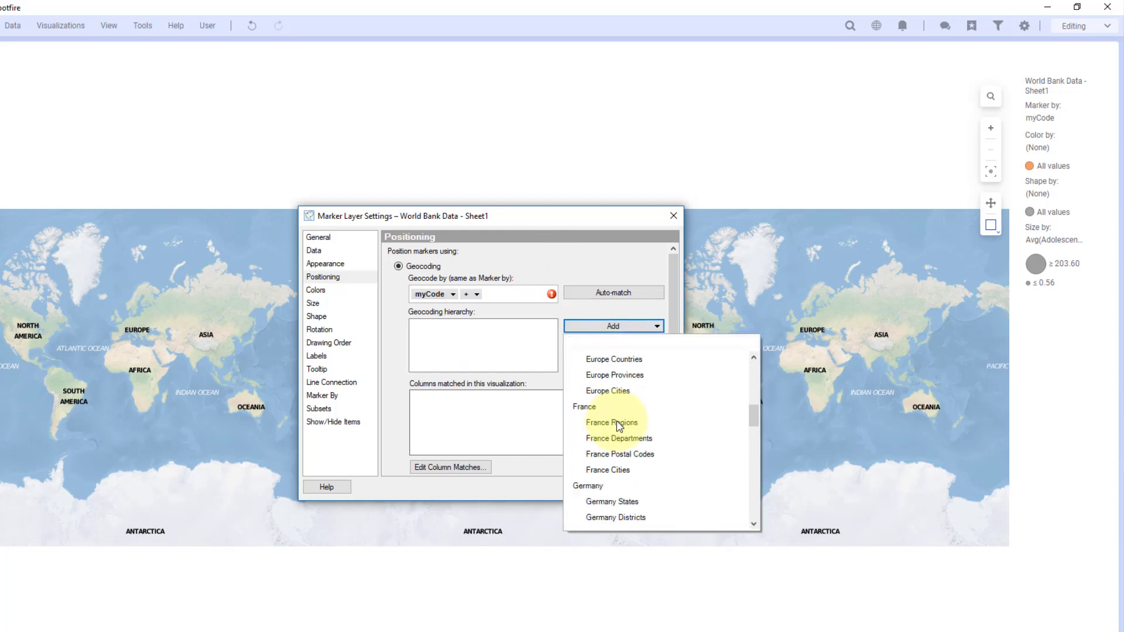
pyautogui.scroll(-10, 618, 423)
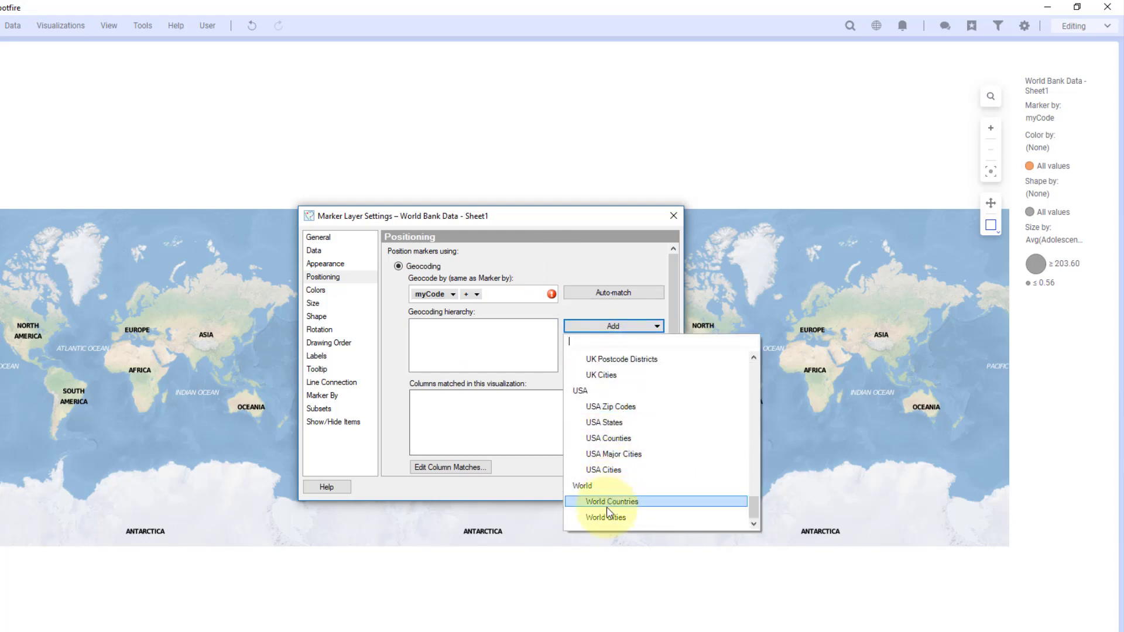
pyautogui.click(605, 501)
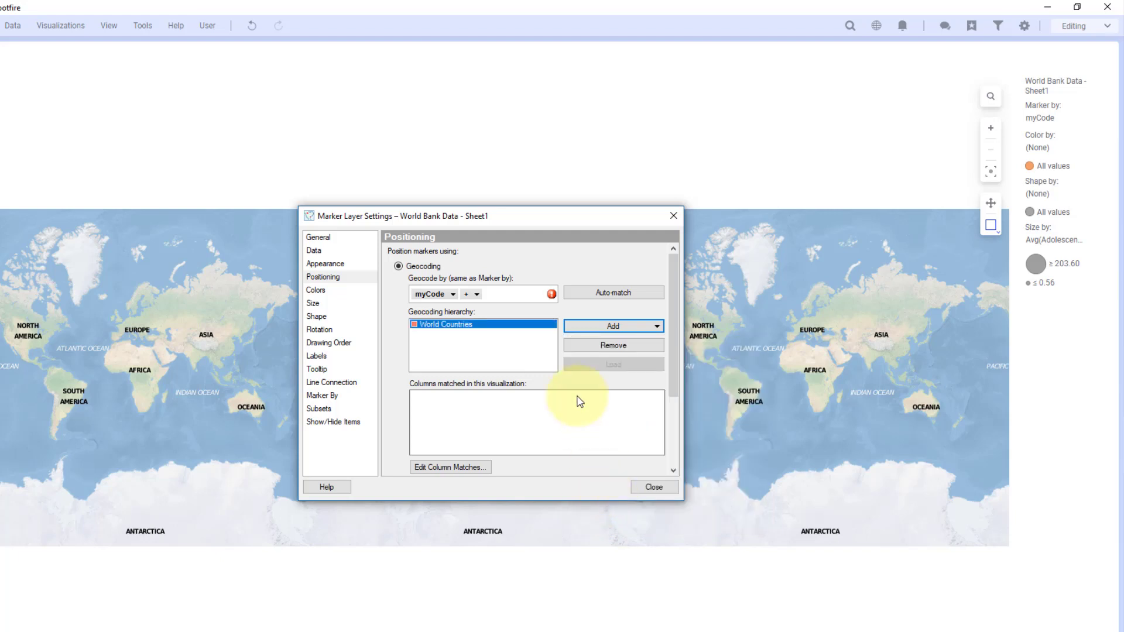
pyautogui.click(462, 468)
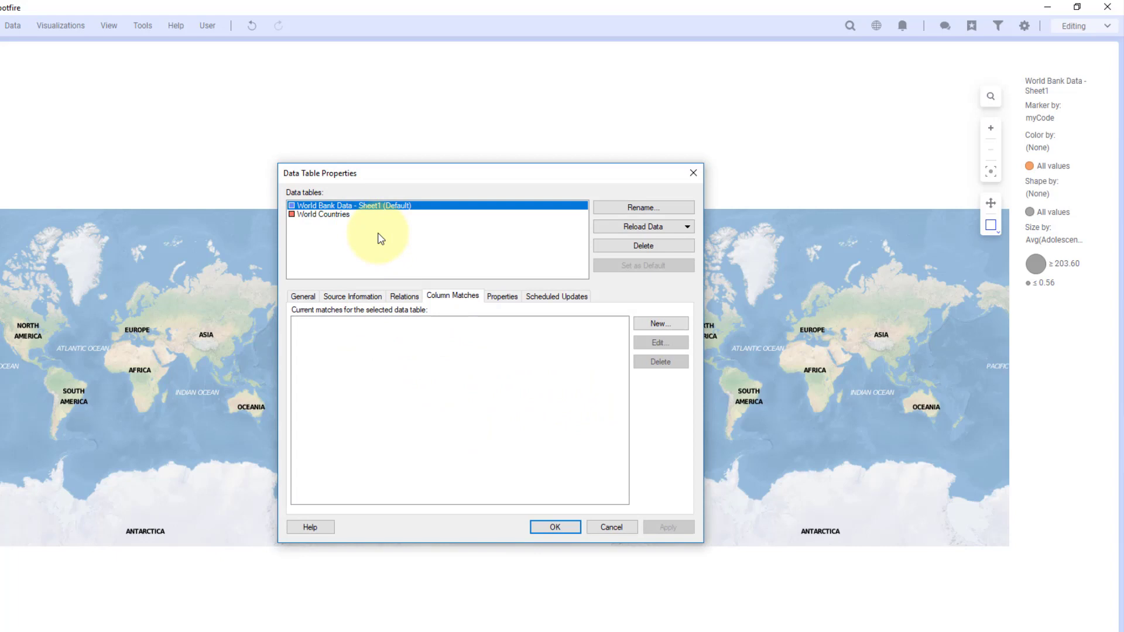
# - Add a column match linking Sheet1.myCode to Country ISO3 in World Countries, then apply it
pyautogui.click(656, 325)
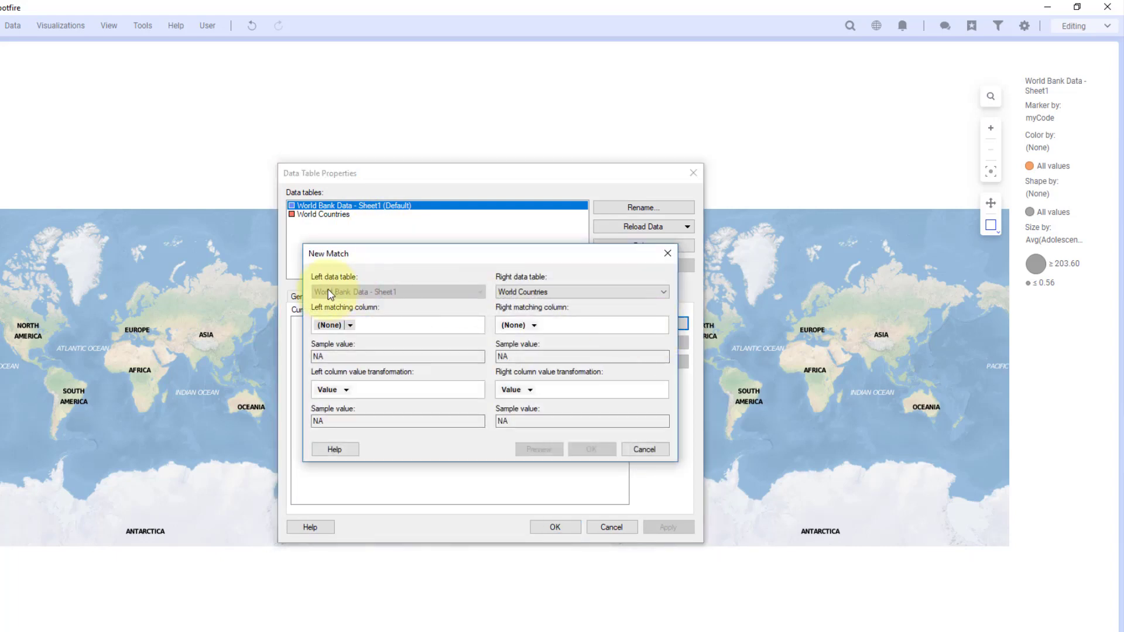
pyautogui.click(356, 326)
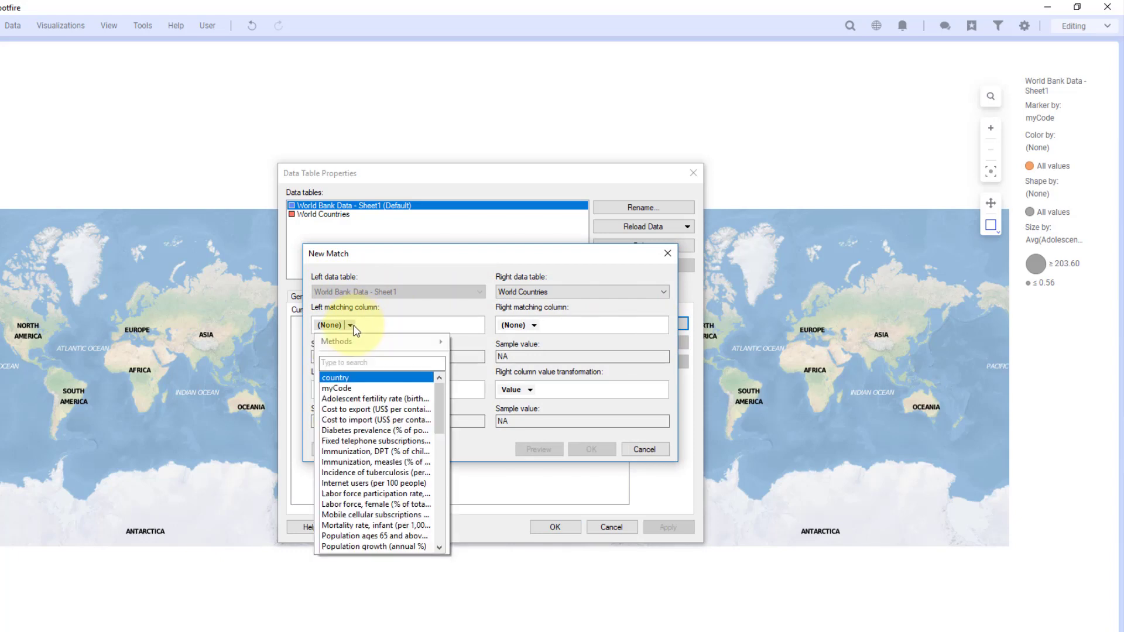
pyautogui.click(339, 380)
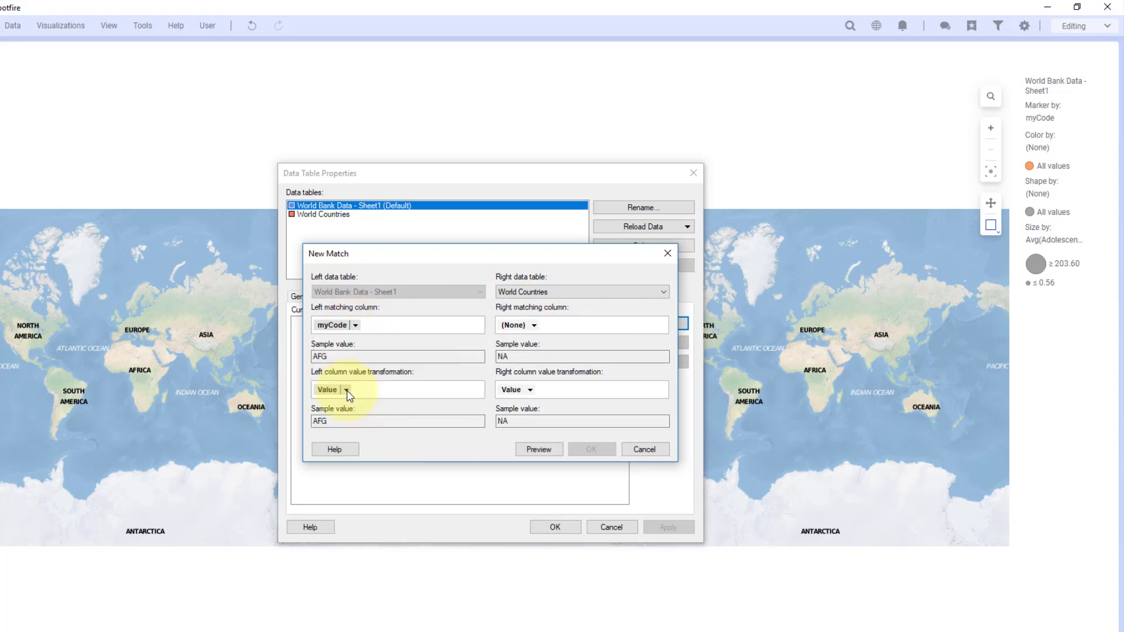
pyautogui.click(535, 325)
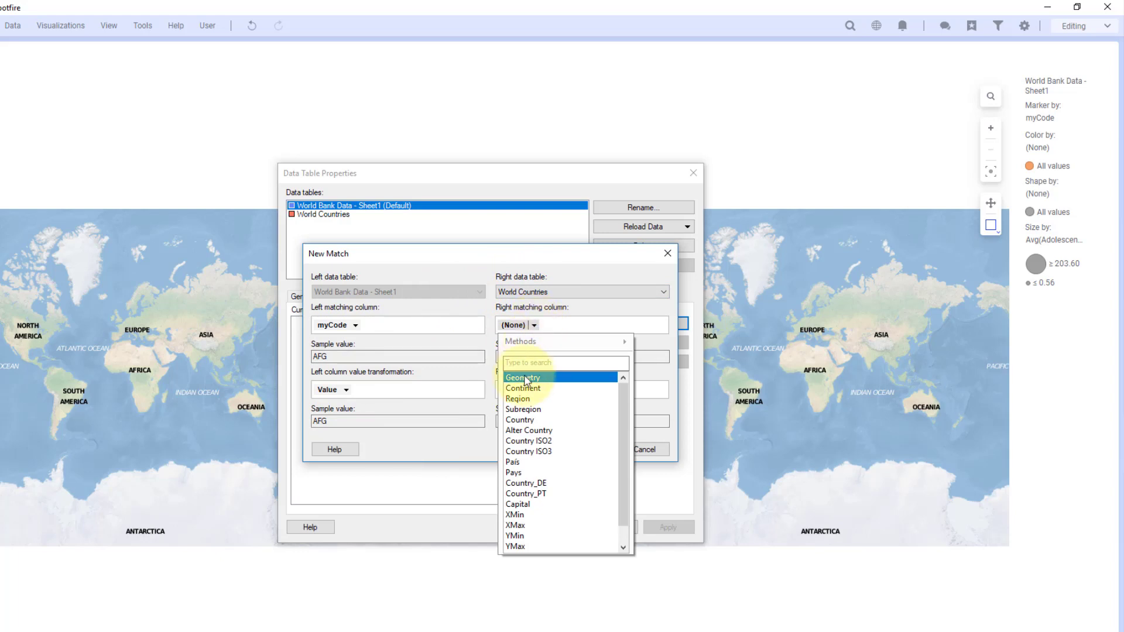
pyautogui.click(548, 452)
pyautogui.click(548, 452)
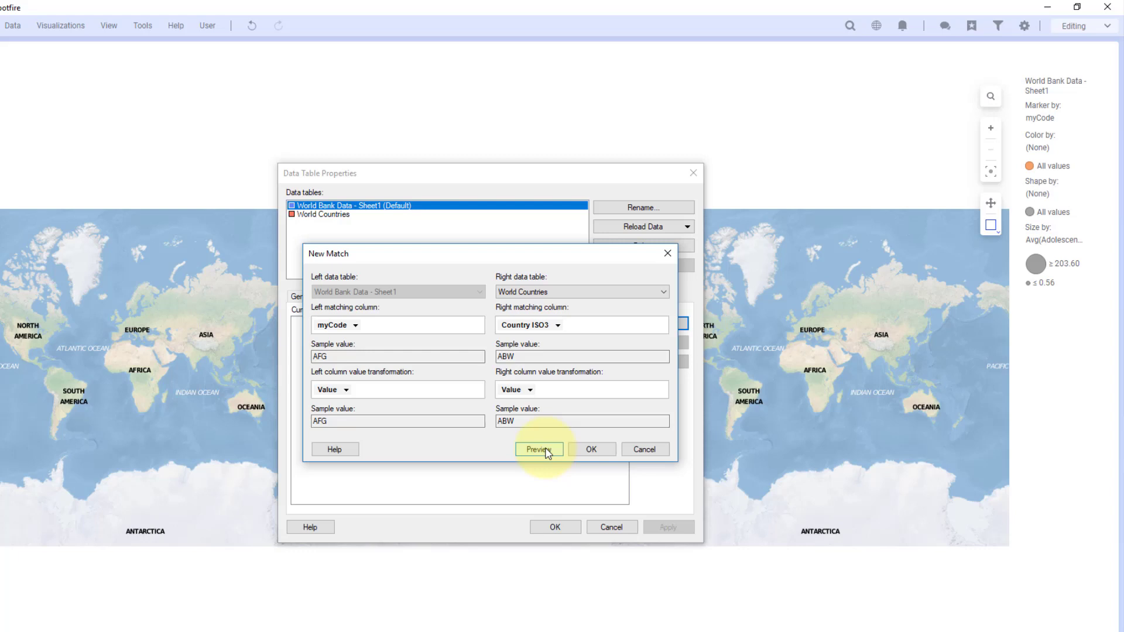
pyautogui.click(547, 454)
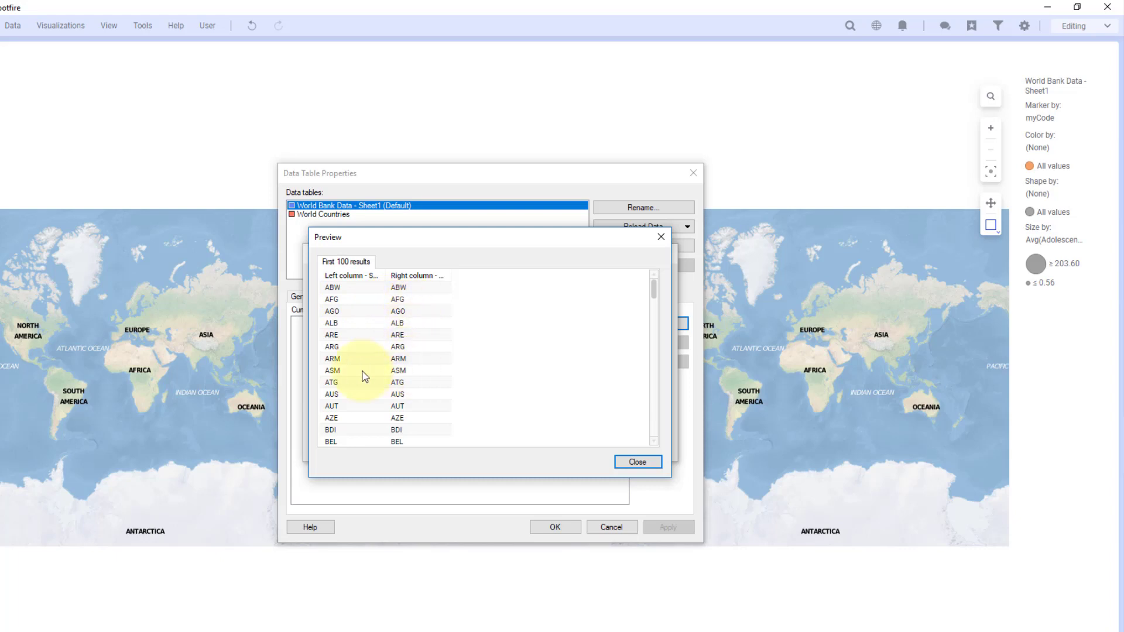
pyautogui.click(625, 462)
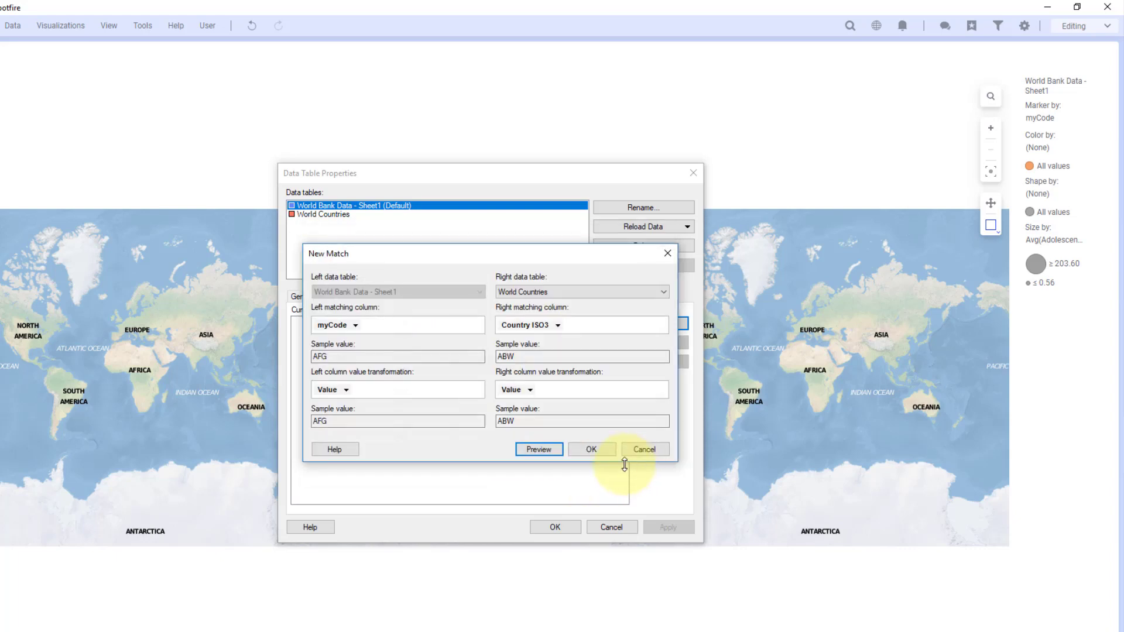
pyautogui.click(593, 450)
pyautogui.click(555, 528)
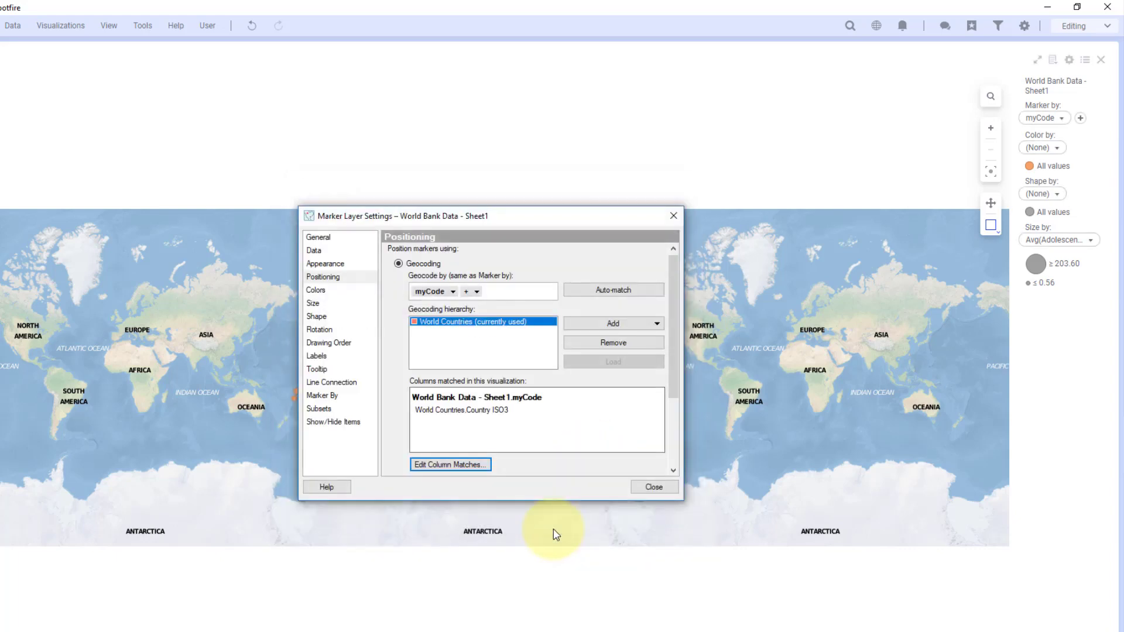
# - Move both settings dialogs off the map and zoom in on the orange country markers
pyautogui.moveTo(464, 216)
pyautogui.mouseDown()
pyautogui.moveTo(210, 305)
pyautogui.moveTo(150, 389)
pyautogui.mouseUp()
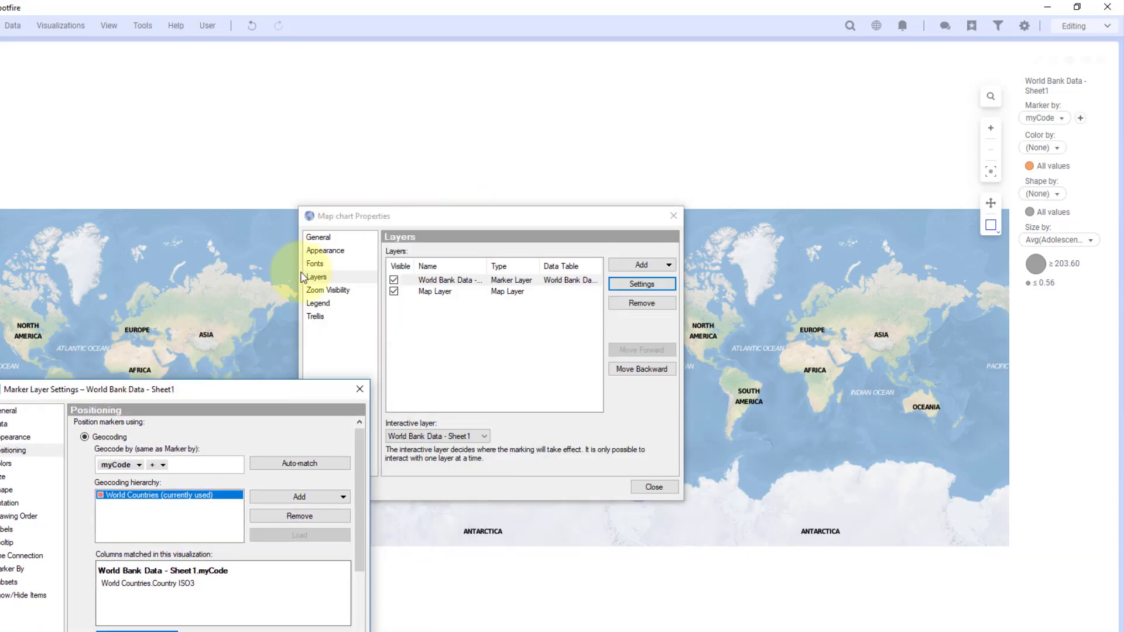
pyautogui.moveTo(359, 221); pyautogui.dragTo(720, 325)
pyautogui.doubleClick(466, 361)
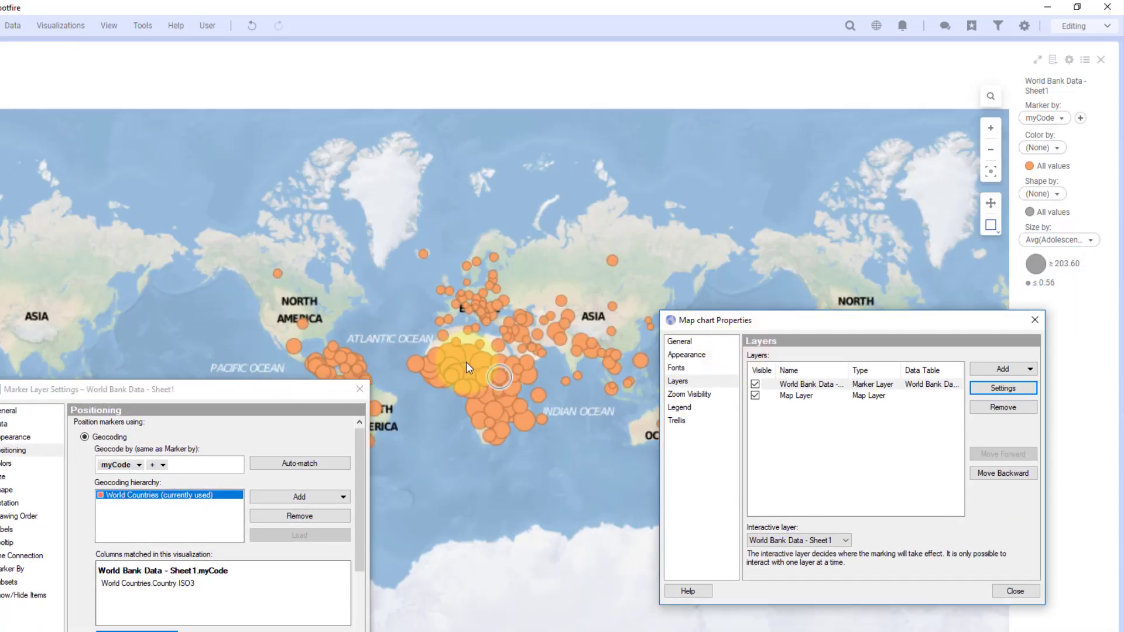